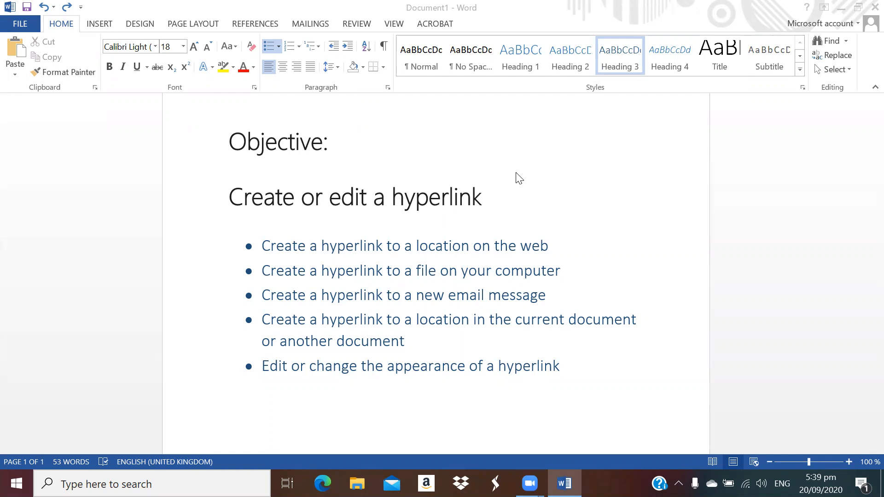
pyautogui.click(551, 247)
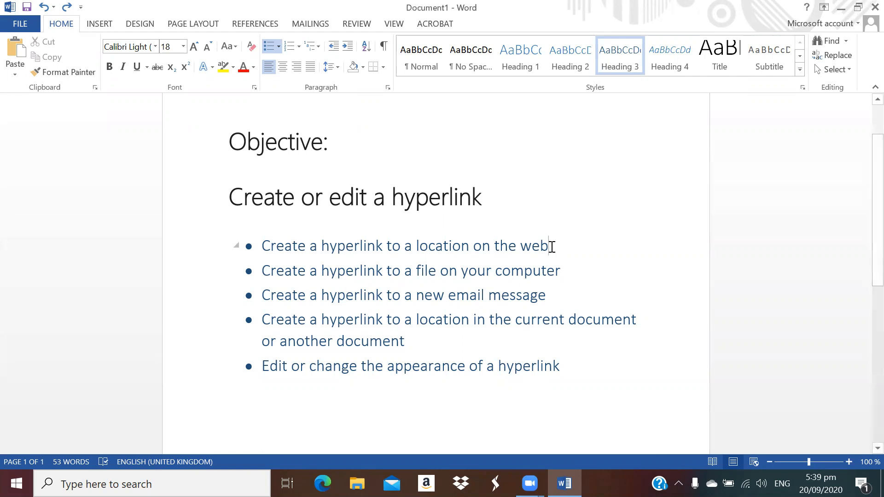
pyautogui.press('Return')
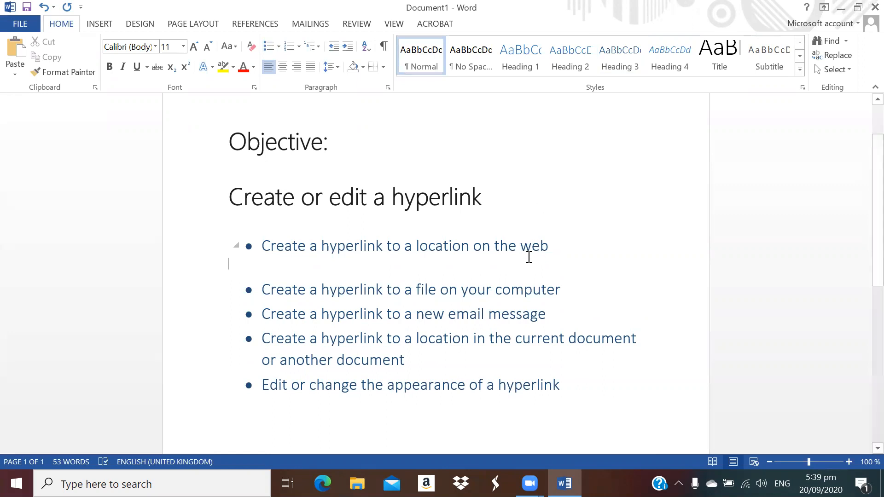
pyautogui.click(100, 24)
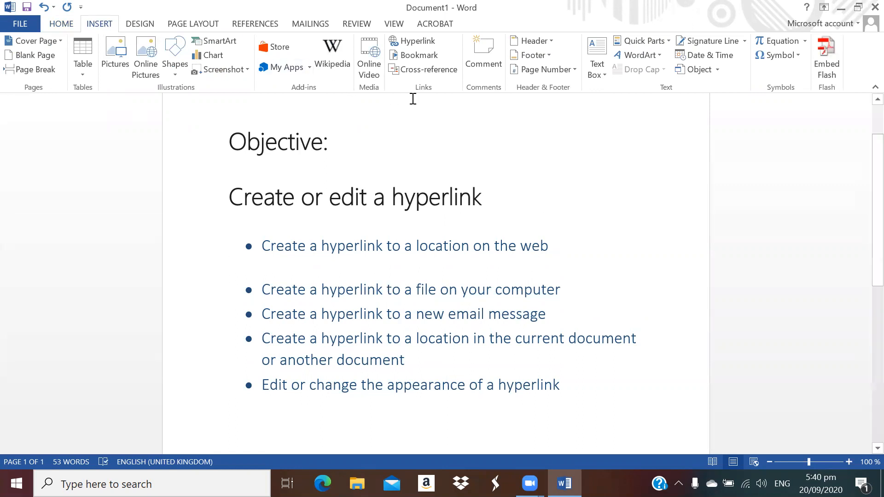
pyautogui.click(423, 43)
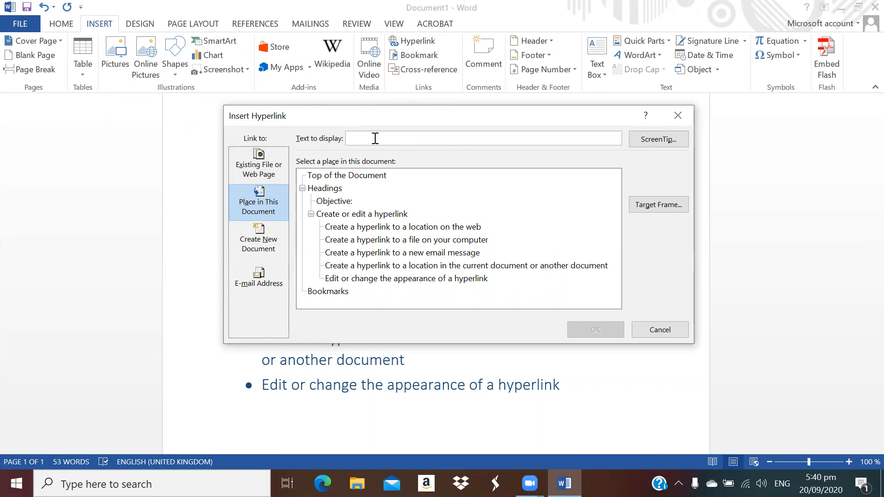
pyautogui.write('Yahoo!')
pyautogui.click(260, 164)
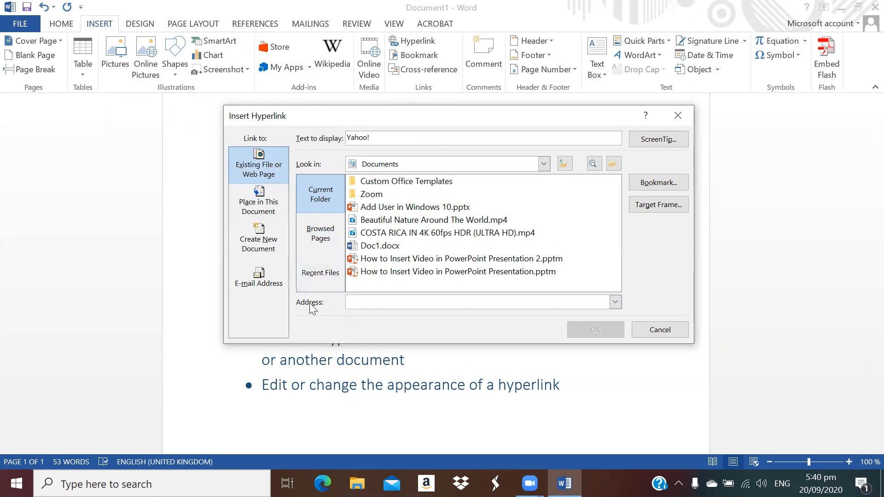
pyautogui.click(355, 302)
pyautogui.write('ww')
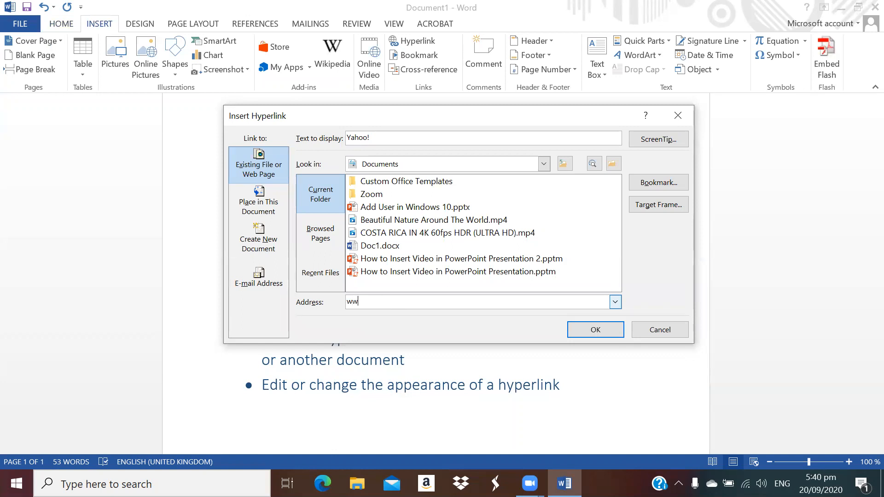
pyautogui.write('w.yaho.')
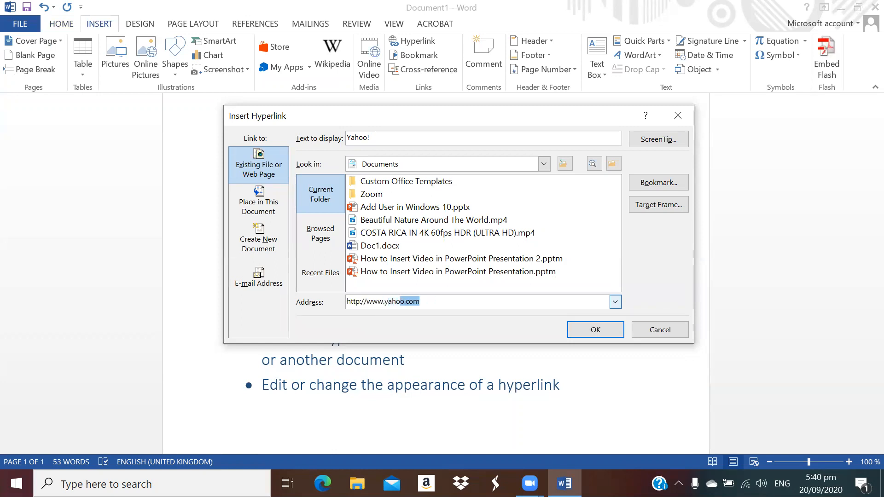
pyautogui.write('o')
pyautogui.write('com')
pyautogui.click(587, 332)
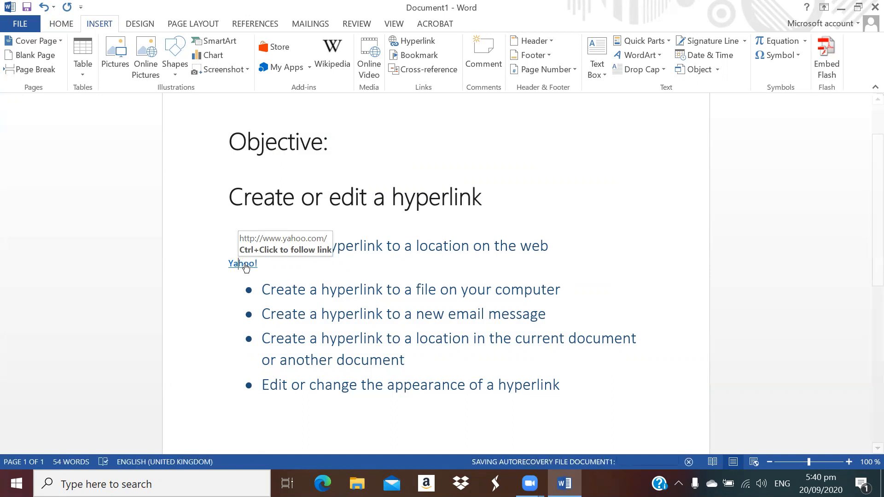
pyautogui.keyDown('ctrl'); pyautogui.click(244, 264); pyautogui.keyUp('ctrl')
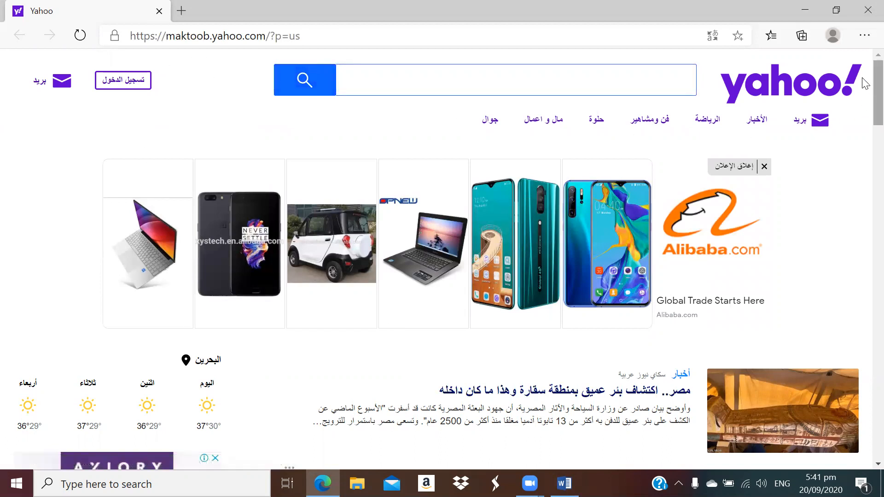
# Close the browser and edit the Yahoo! link to read 'Yahoo mail' with address mail.yahoo.com
pyautogui.click(867, 10)
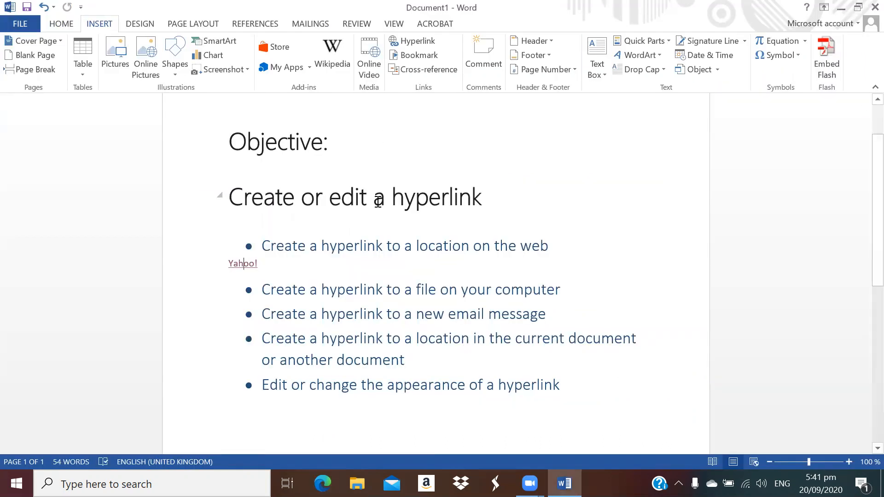
pyautogui.moveTo(251, 266)
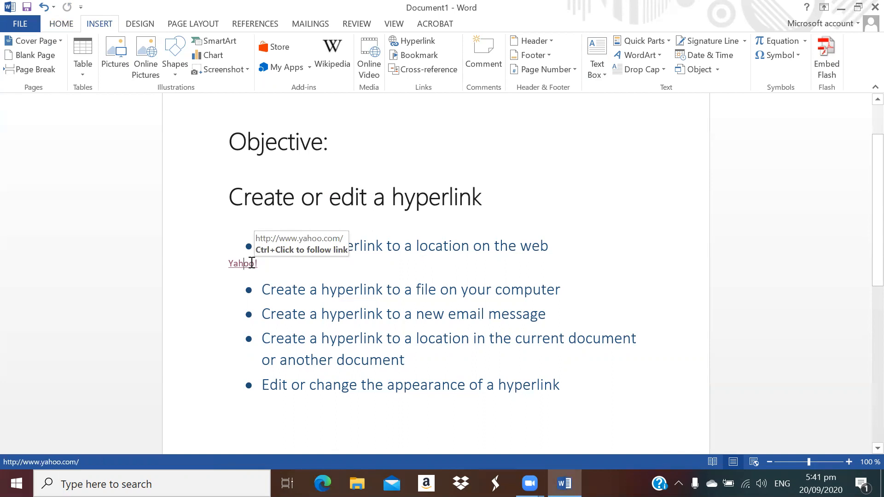
pyautogui.rightClick(252, 263)
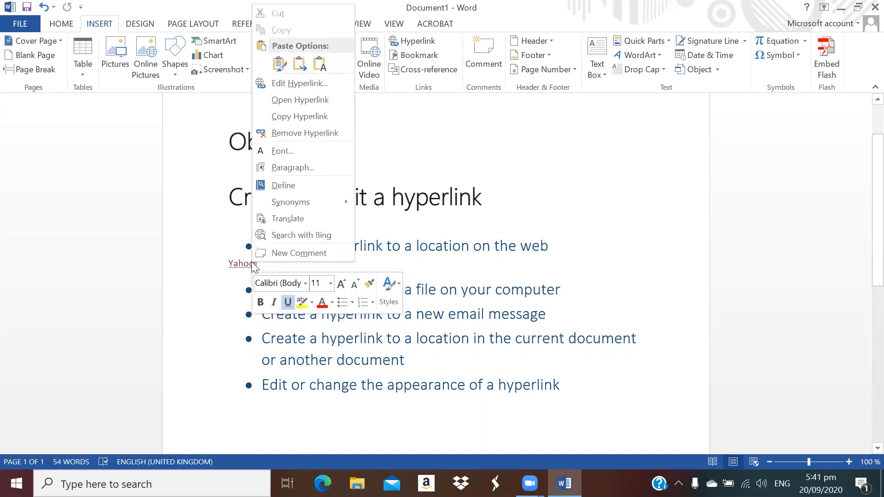
pyautogui.click(311, 83)
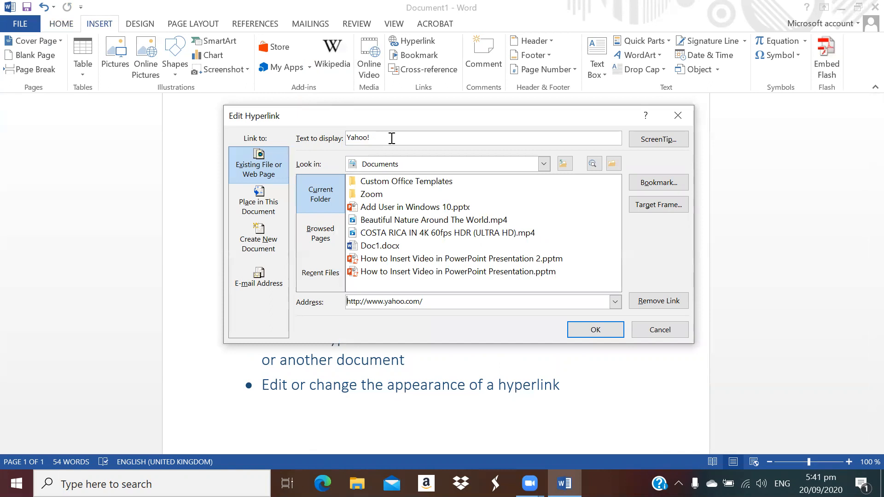
pyautogui.moveTo(388, 138); pyautogui.dragTo(349, 140)
pyautogui.write('Yahoo mail')
pyautogui.moveTo(440, 303); pyautogui.dragTo(316, 309)
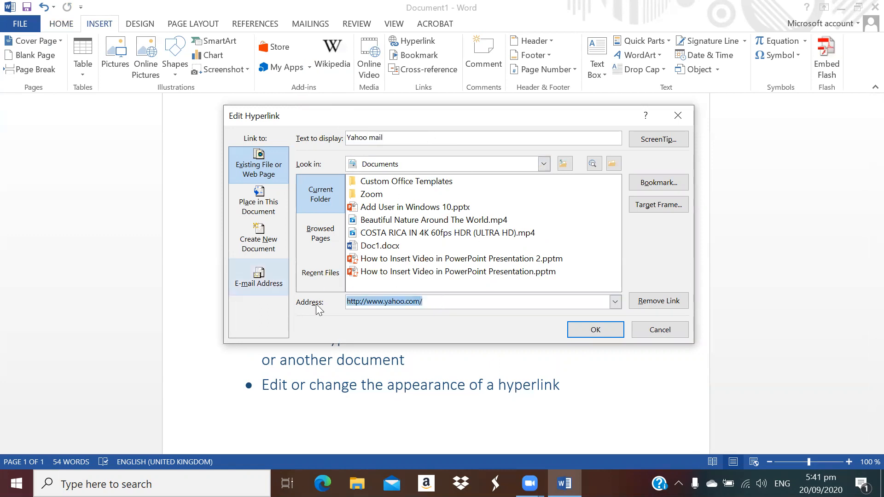
pyautogui.write('mail.yahoo.com')
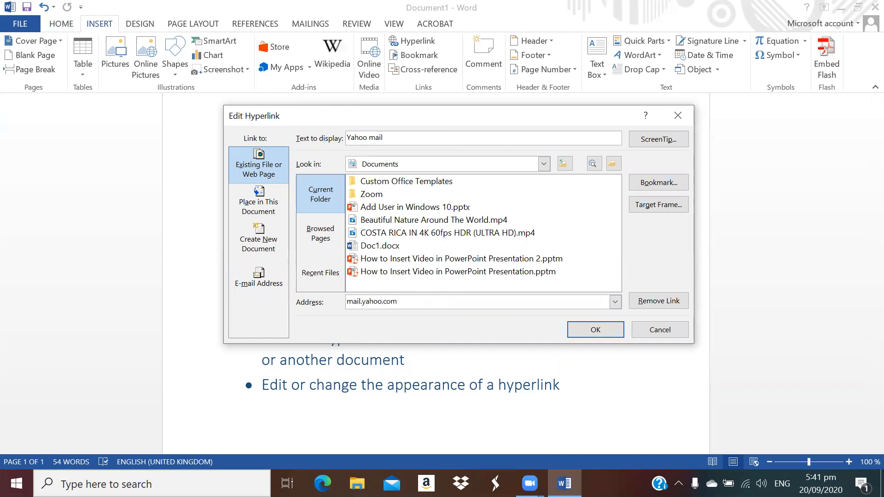
pyautogui.click(591, 334)
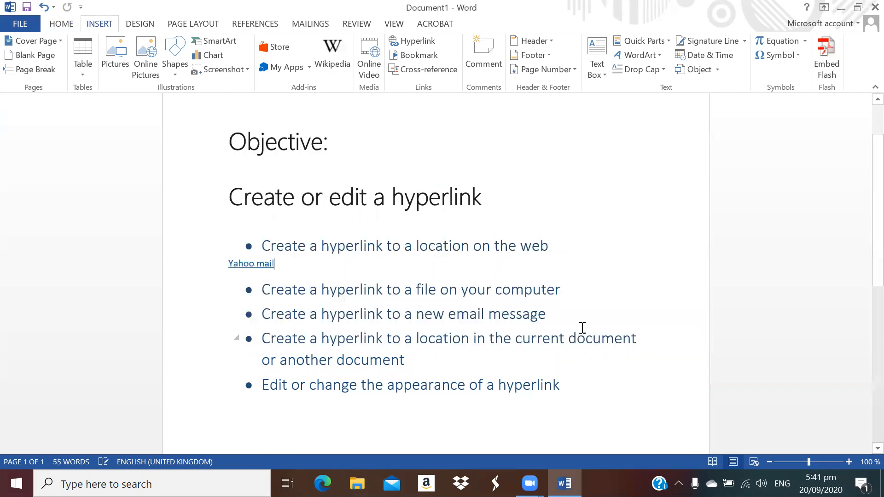
pyautogui.keyDown('ctrl'); pyautogui.click(256, 262); pyautogui.keyUp('ctrl')
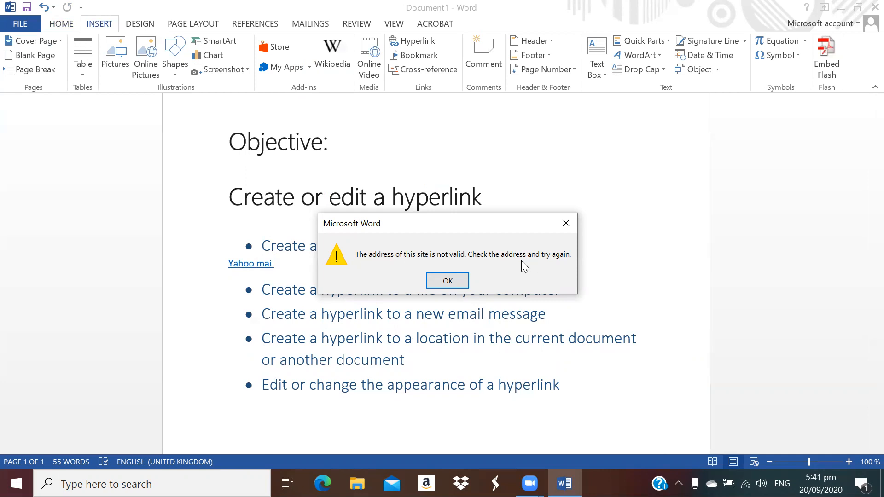
pyautogui.click(451, 282)
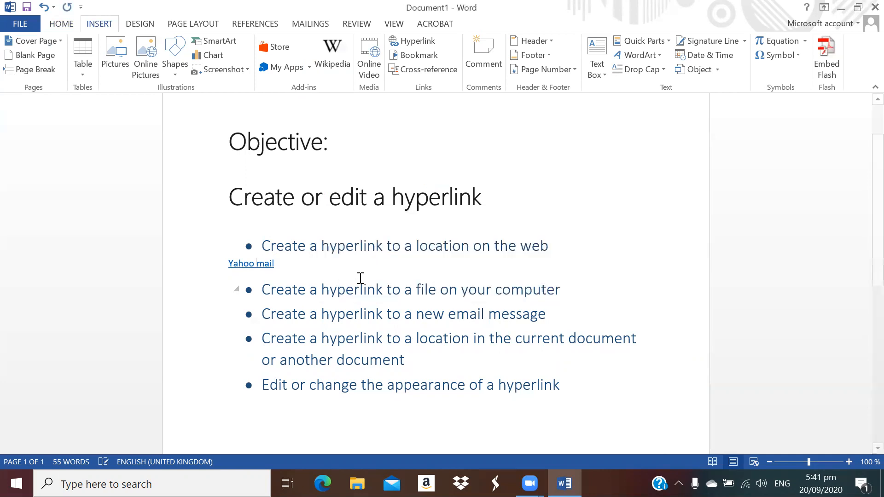
pyautogui.rightClick(265, 267)
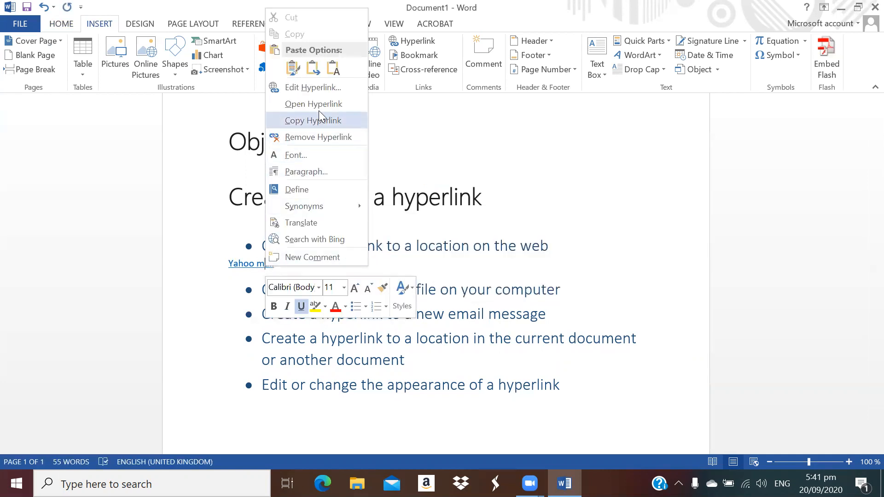
pyautogui.click(322, 88)
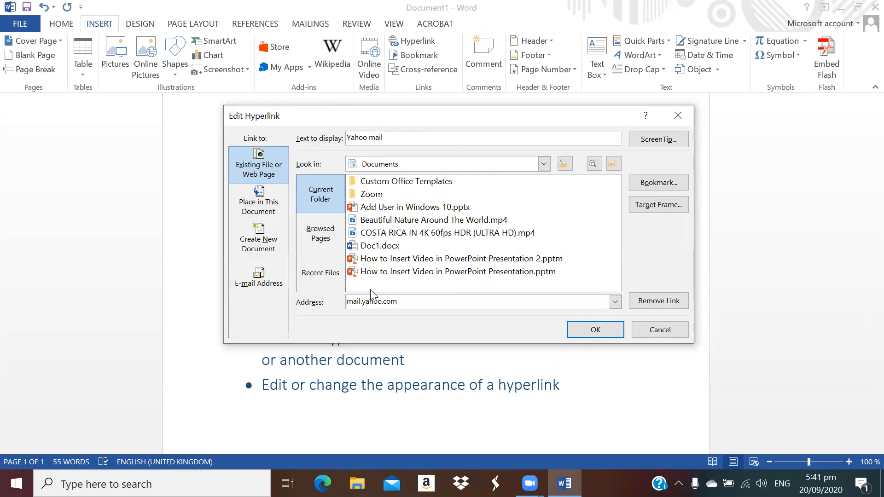
pyautogui.click(349, 302)
pyautogui.write('http://www.')
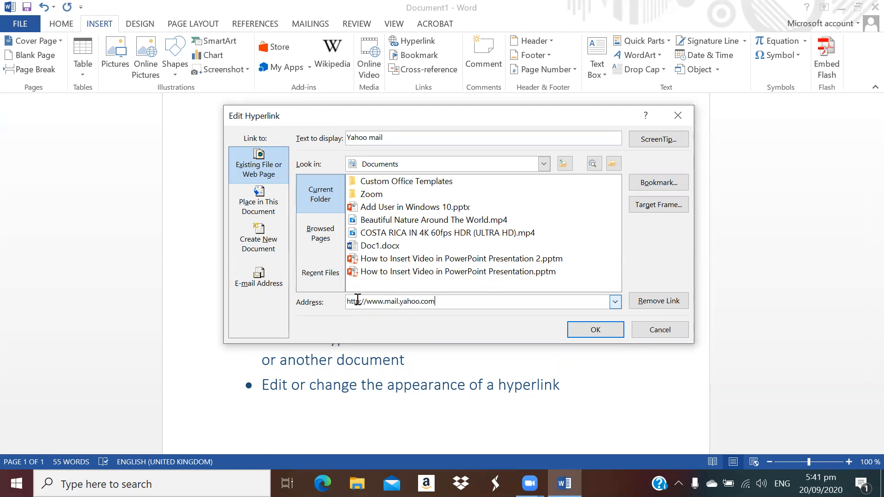
pyautogui.click(595, 329)
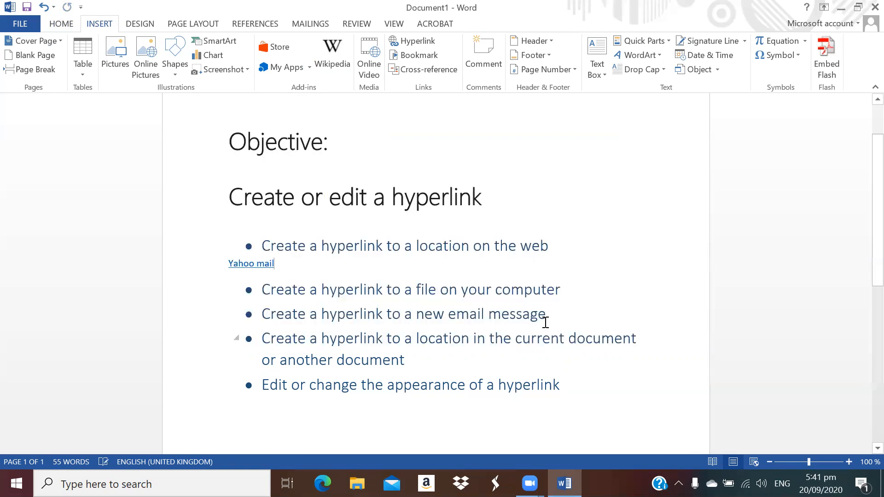
pyautogui.keyDown('ctrl'); pyautogui.click(260, 260); pyautogui.keyUp('ctrl')
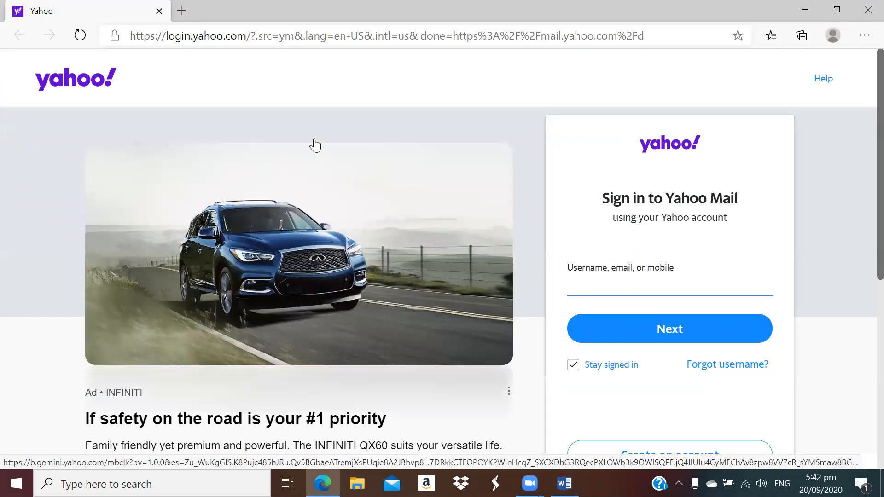
# Close the Yahoo Mail sign-in page in Edge and bring up the Yahoo mail link's shortcut menu
pyautogui.click(866, 10)
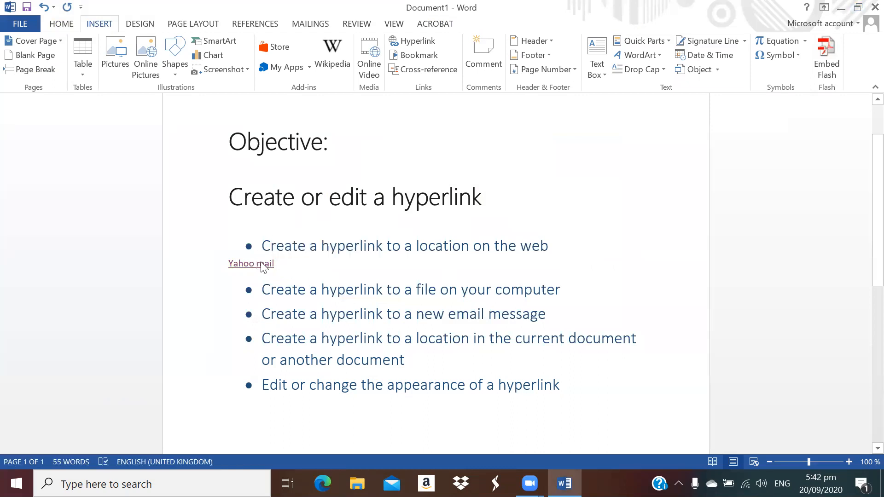
pyautogui.rightClick(261, 264)
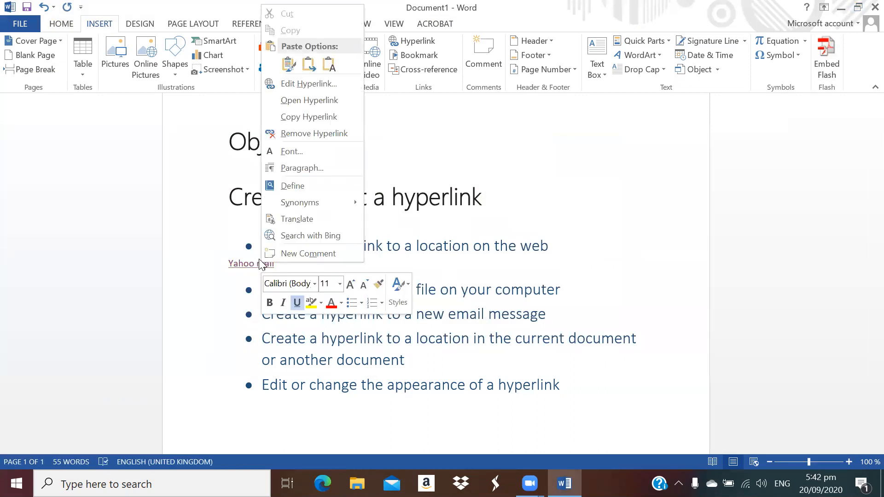
pyautogui.click(305, 100)
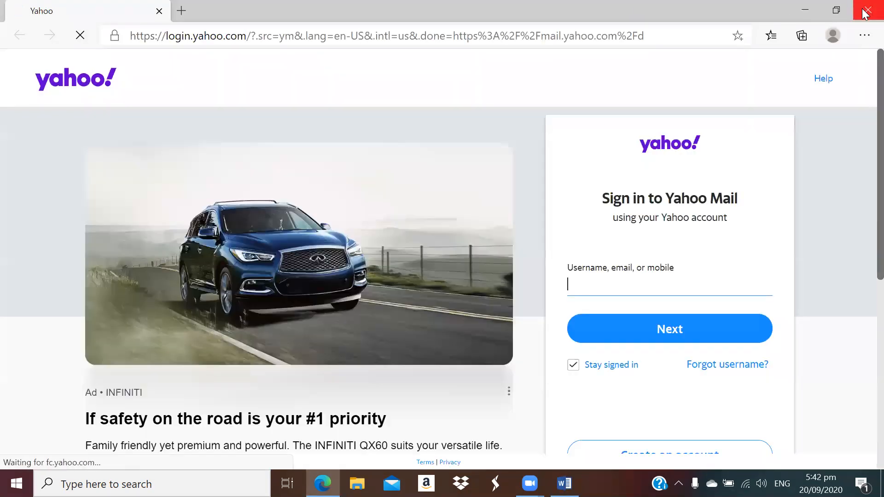
pyautogui.click(866, 10)
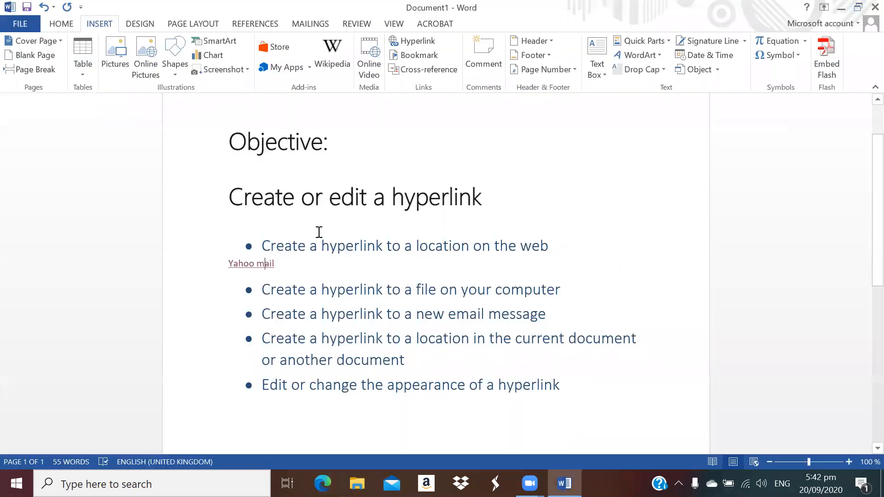
# Paste a copy of the Yahoo mail link below it, remove its hyperlink, and delete that line
pyautogui.rightClick(267, 267)
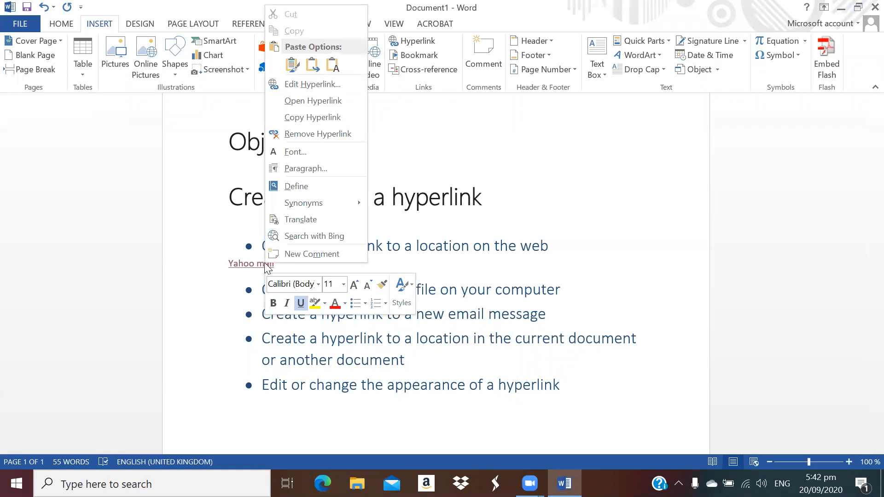
pyautogui.click(334, 117)
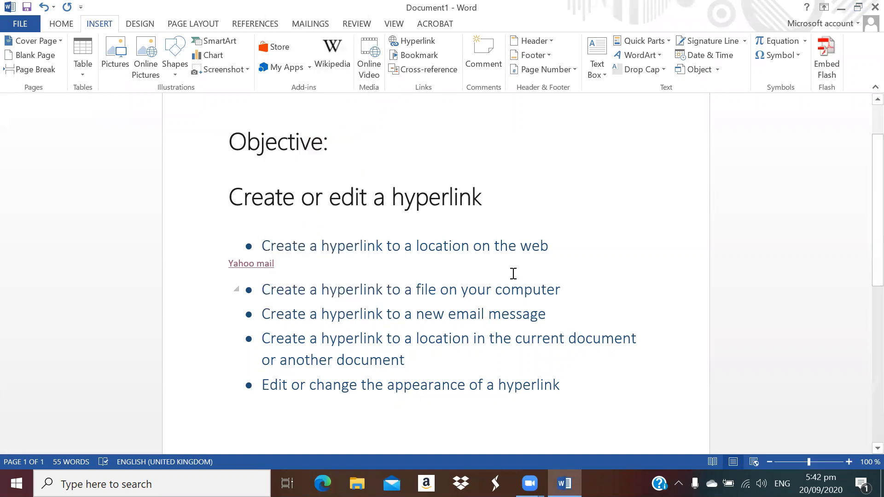
pyautogui.press('Return')
pyautogui.press('Return')
pyautogui.press('Return')
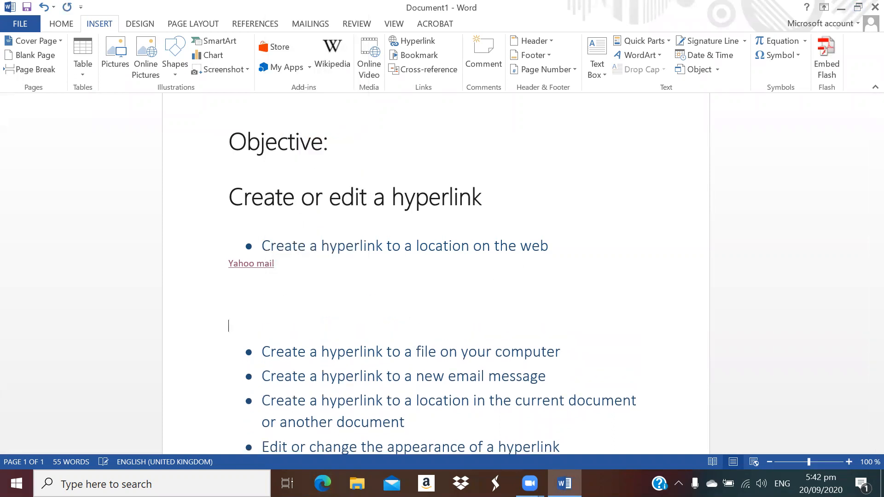
pyautogui.hotkey('ctrl', 'v')
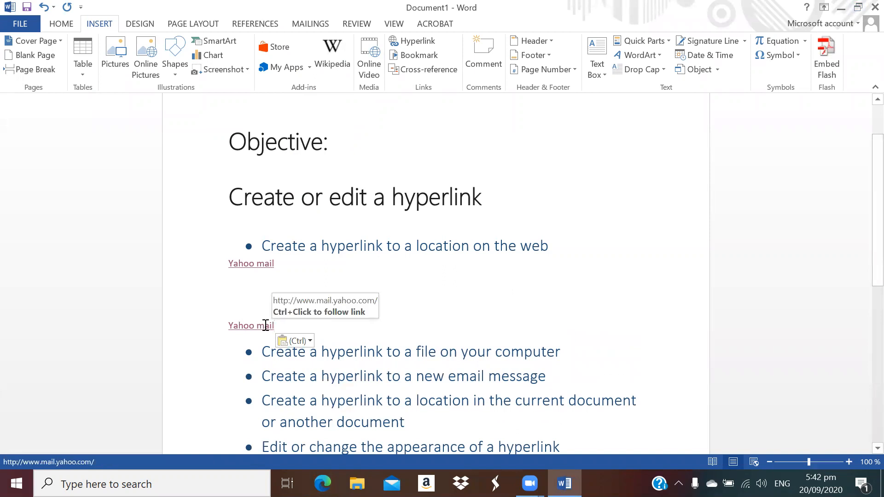
pyautogui.rightClick(266, 325)
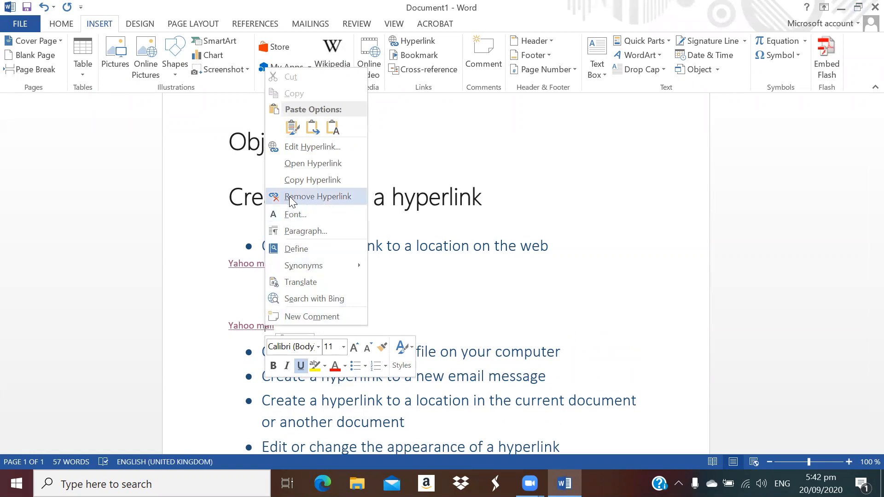
pyautogui.click(331, 196)
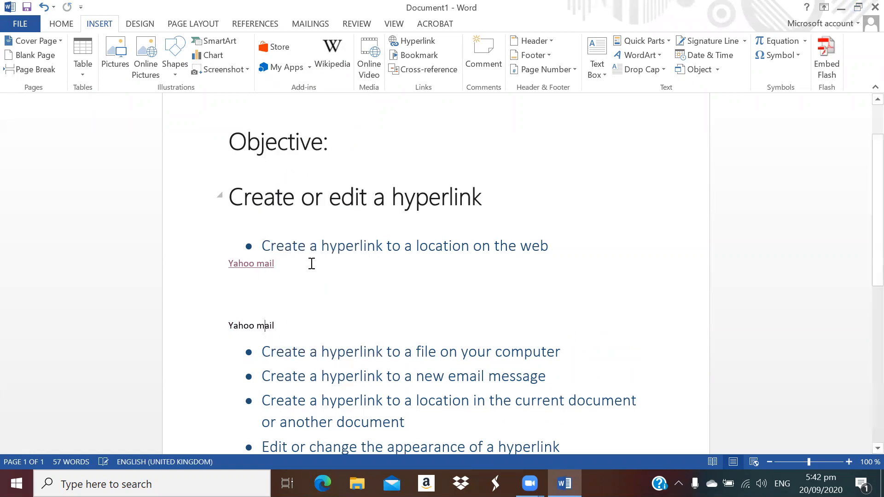
pyautogui.moveTo(230, 325); pyautogui.dragTo(282, 323)
pyautogui.tripleClick(259, 328)
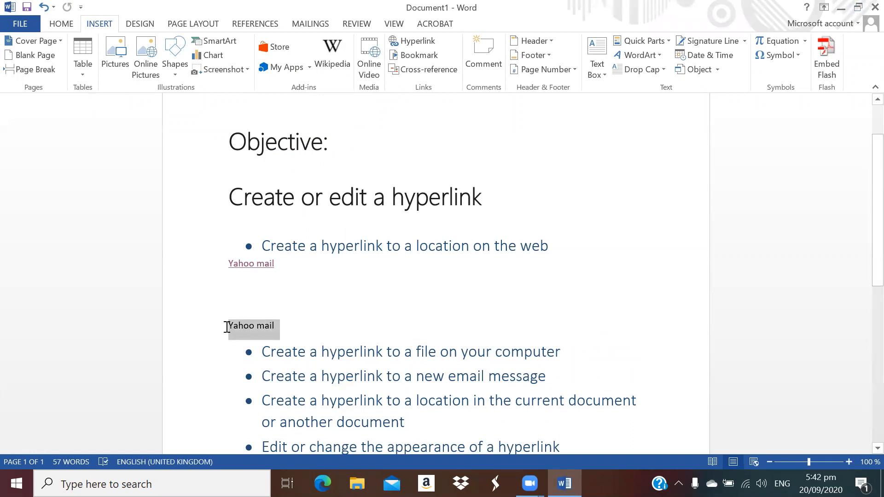
pyautogui.press('Delete')
# Remove the bullet from the 'file on your computer' objective, indent it, and delete the empty lines
pyautogui.press('BackSpace')
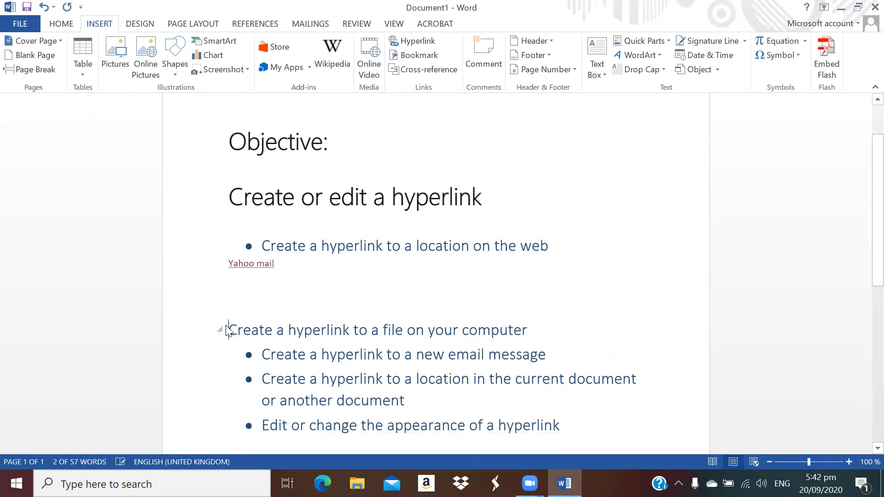
pyautogui.press('Tab')
pyautogui.click(276, 288)
pyautogui.press('Delete')
pyautogui.press('Delete')
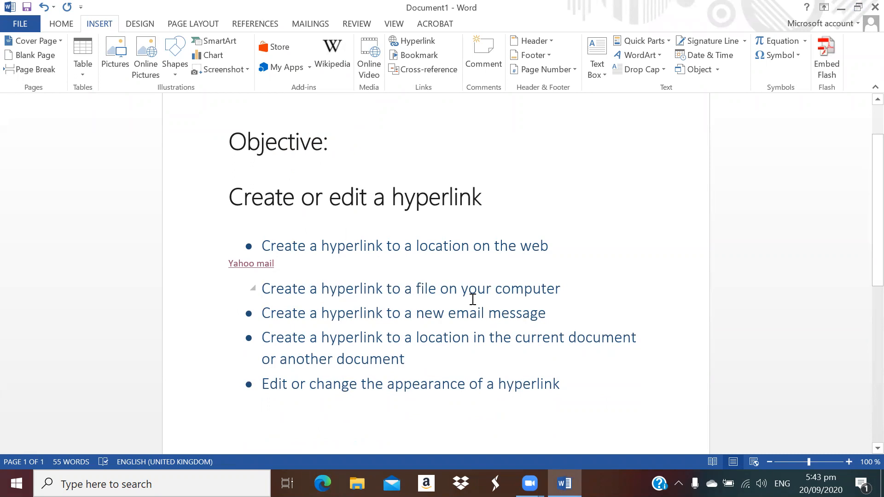
# Below the file objective, start a new hyperlink with display text 'My Private document'
pyautogui.click(570, 288)
pyautogui.press('Return')
pyautogui.press('Return')
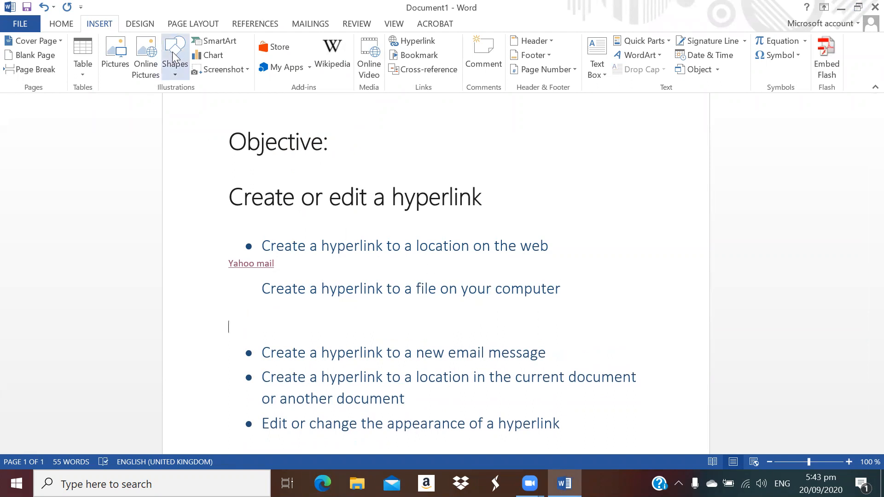
pyautogui.click(422, 43)
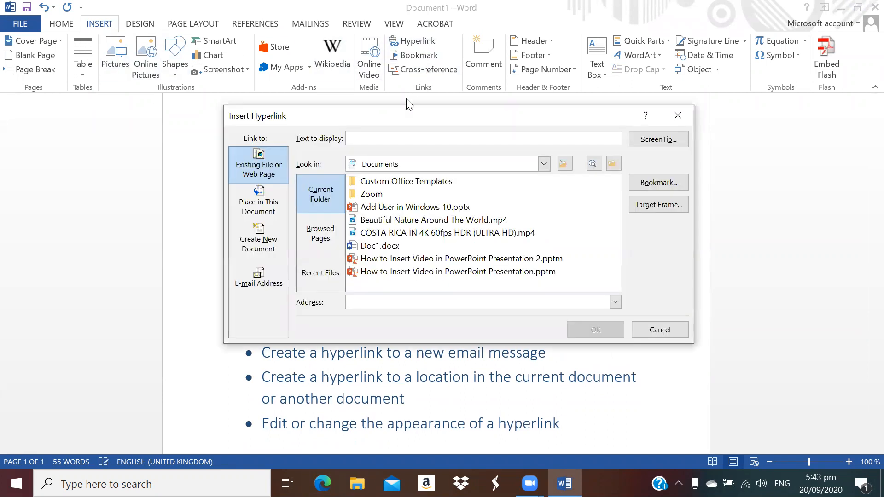
pyautogui.click(376, 135)
pyautogui.write('My Private doucment')
pyautogui.click(400, 138)
pyautogui.press('BackSpace')
pyautogui.press('BackSpace')
pyautogui.write('cu')
# Point the link to D:\My Documents\New Microsoft Word Document.docx and insert it
pyautogui.click(543, 165)
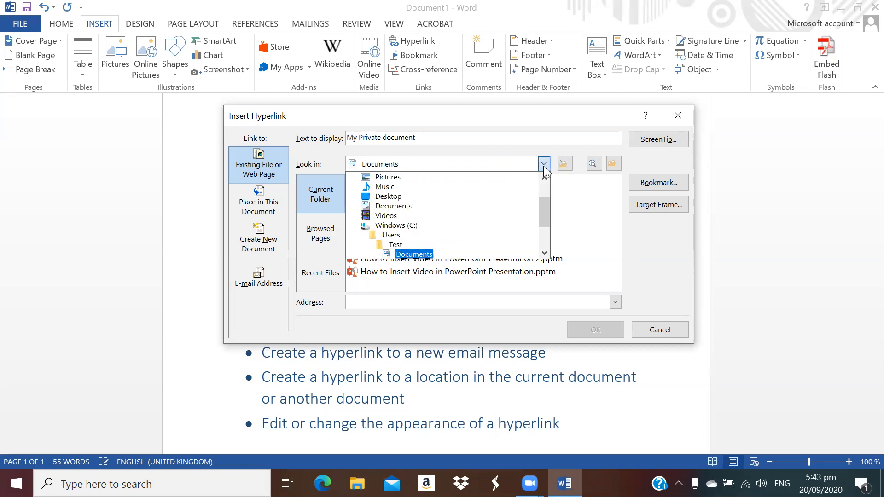
pyautogui.moveTo(541, 208); pyautogui.dragTo(542, 219)
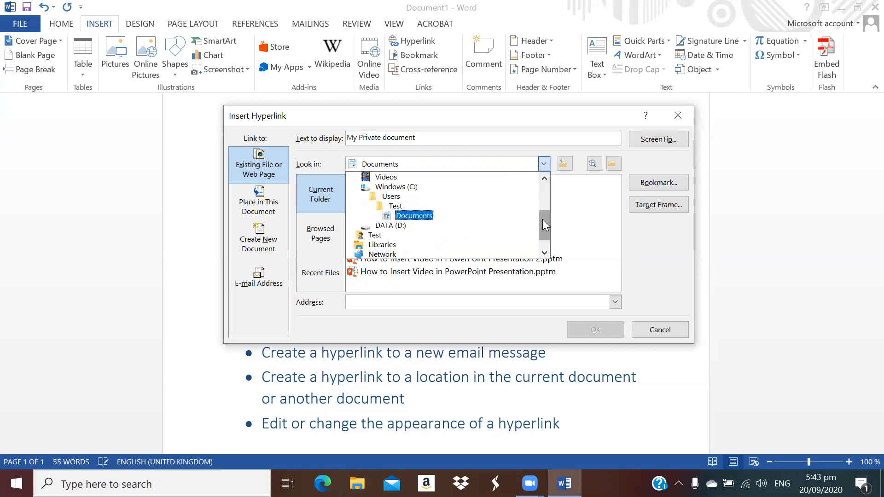
pyautogui.click(461, 226)
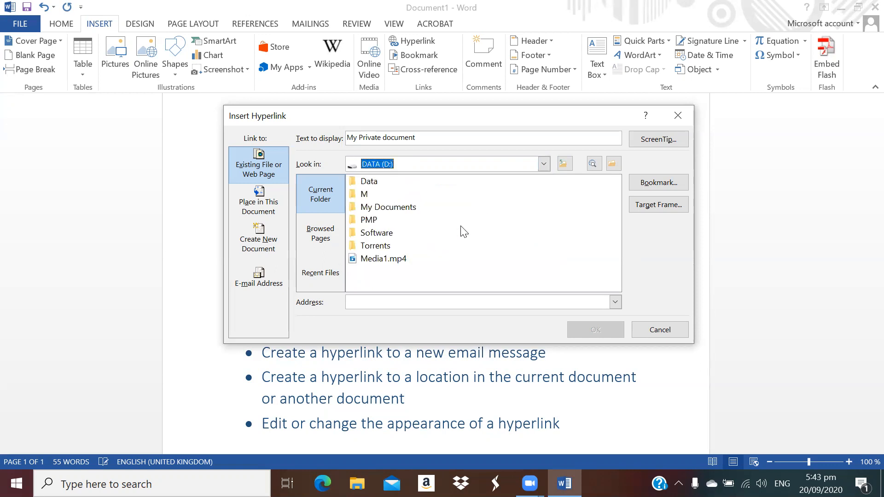
pyautogui.click(390, 208)
pyautogui.doubleClick(389, 207)
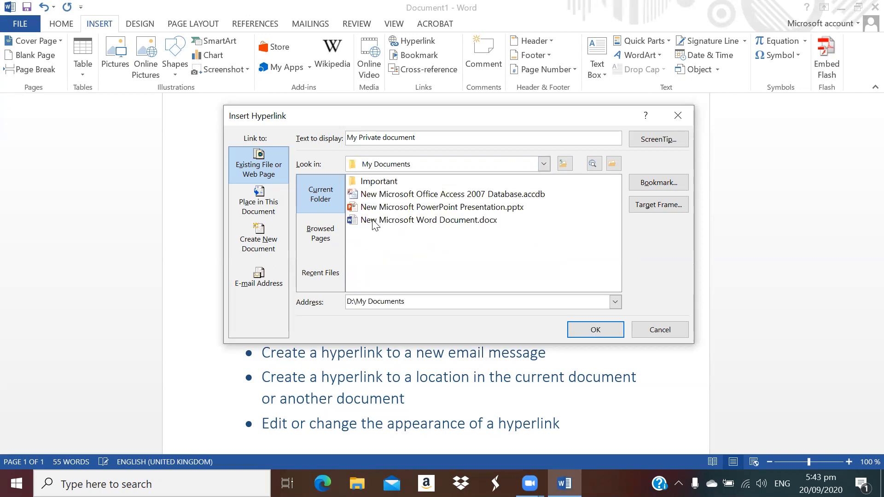
pyautogui.click(443, 223)
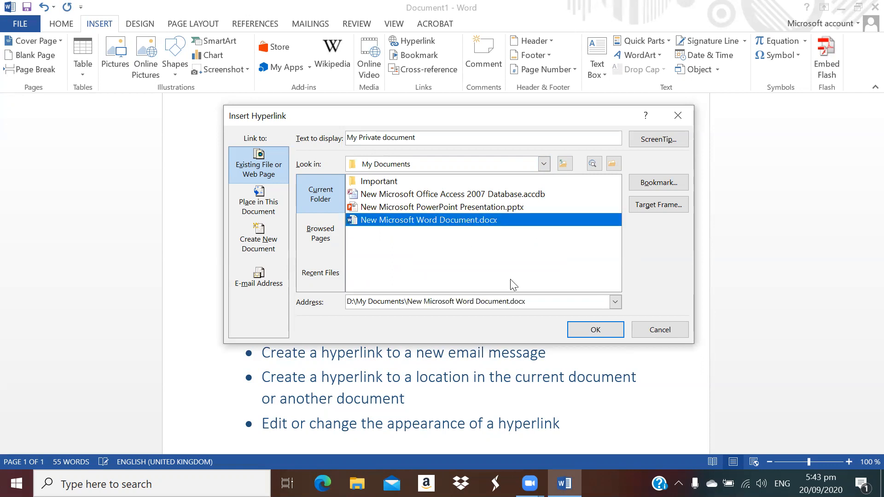
pyautogui.click(586, 325)
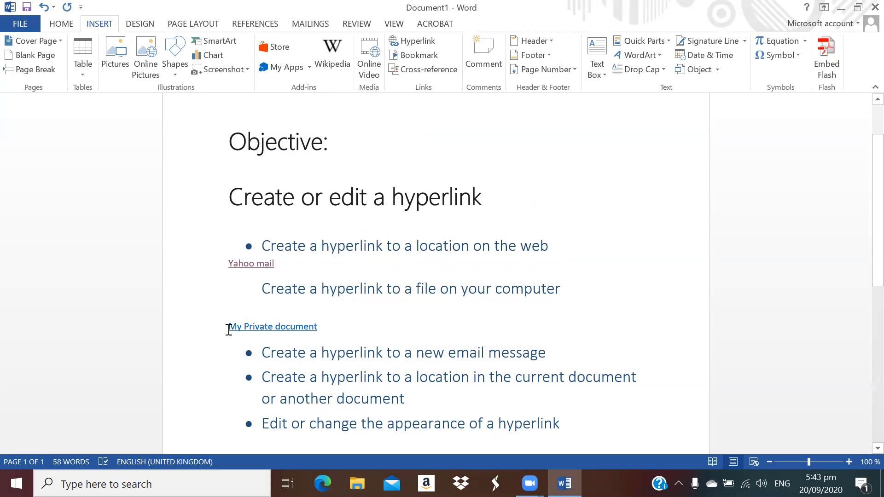
pyautogui.moveTo(296, 327)
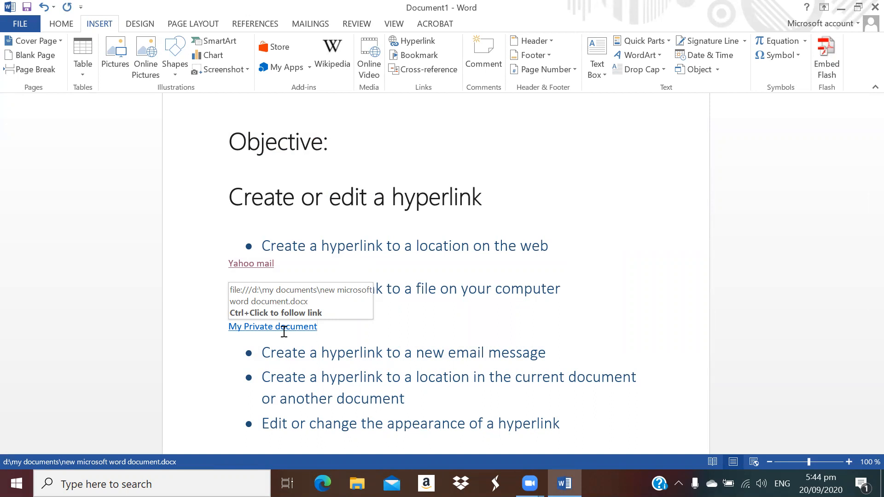
# Edit the My Private document link to add the ScreenTip 'My private data'
pyautogui.rightClick(287, 328)
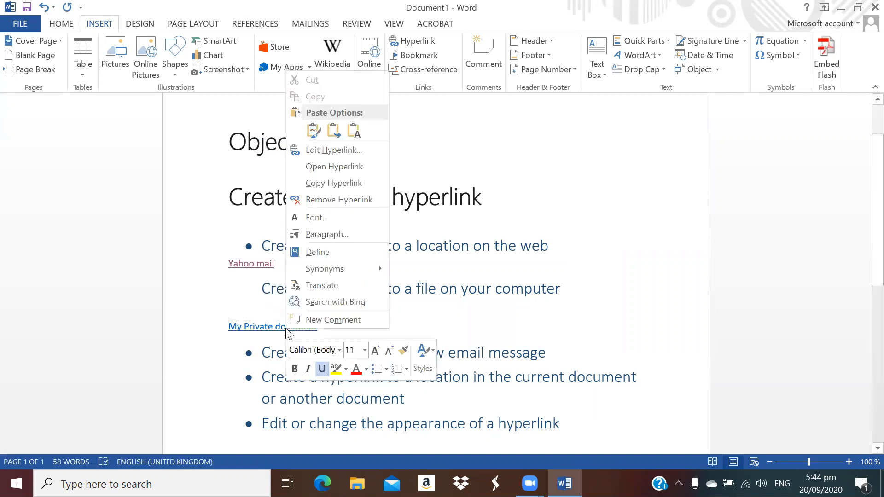
pyautogui.click(349, 151)
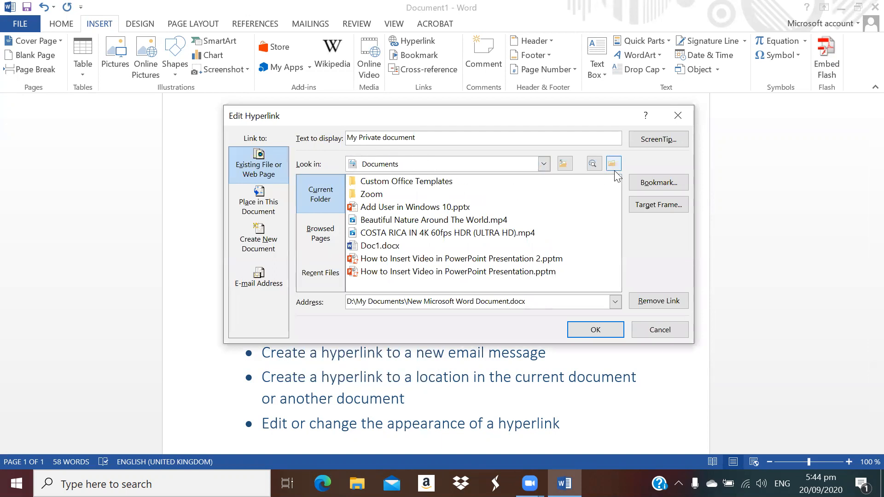
pyautogui.click(655, 143)
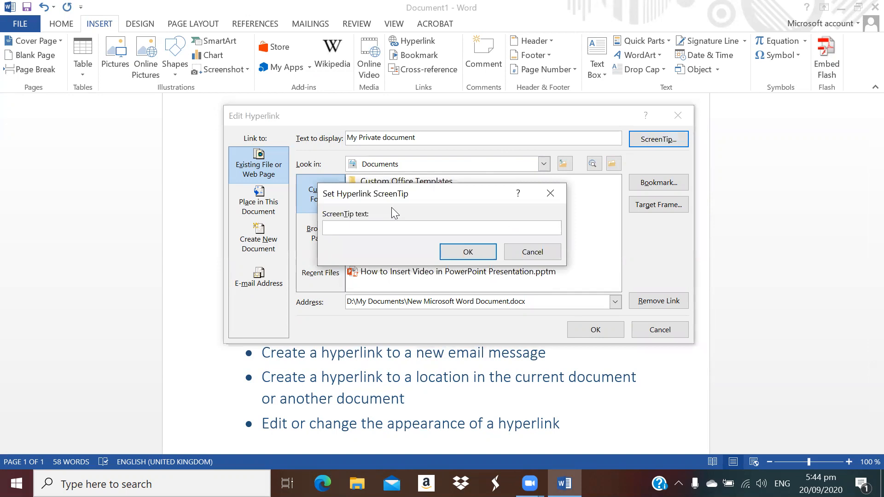
pyautogui.write('My privat')
pyautogui.click(453, 250)
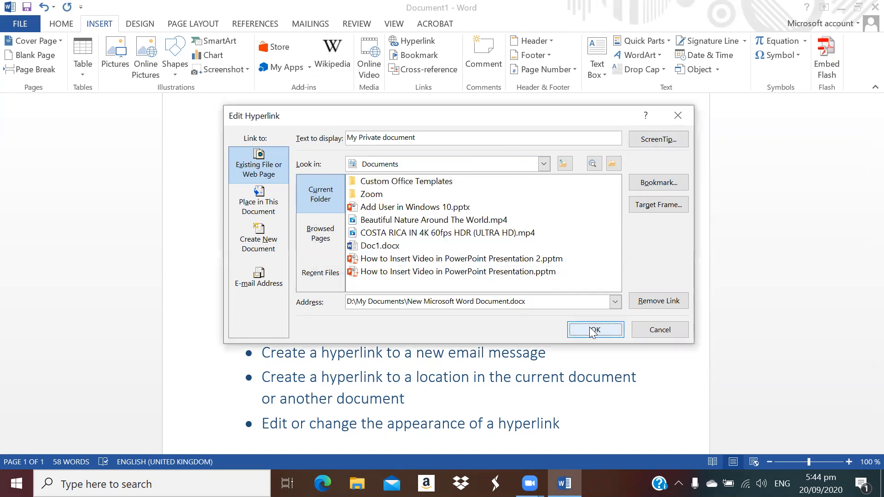
pyautogui.click(593, 329)
pyautogui.moveTo(291, 335)
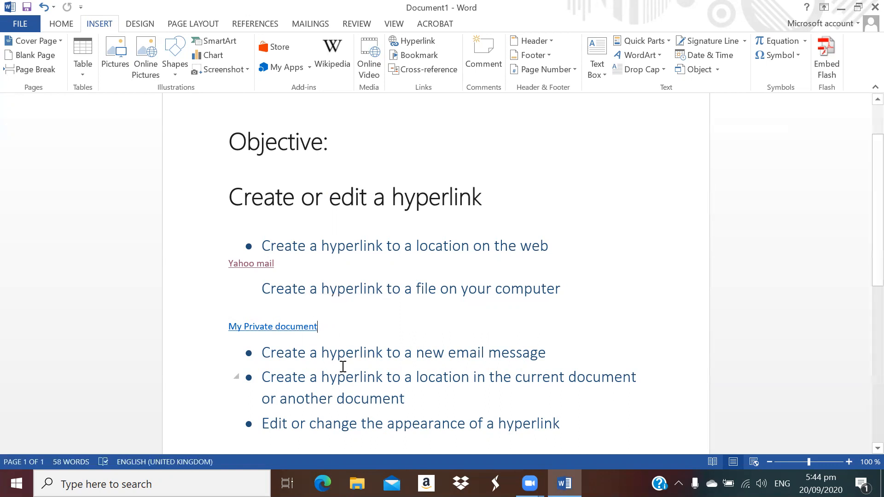
# Follow the My Private document link, accept the security notice, and close New Microsoft Word Document.docx
pyautogui.keyDown('ctrl'); pyautogui.click(295, 330); pyautogui.keyUp('ctrl')
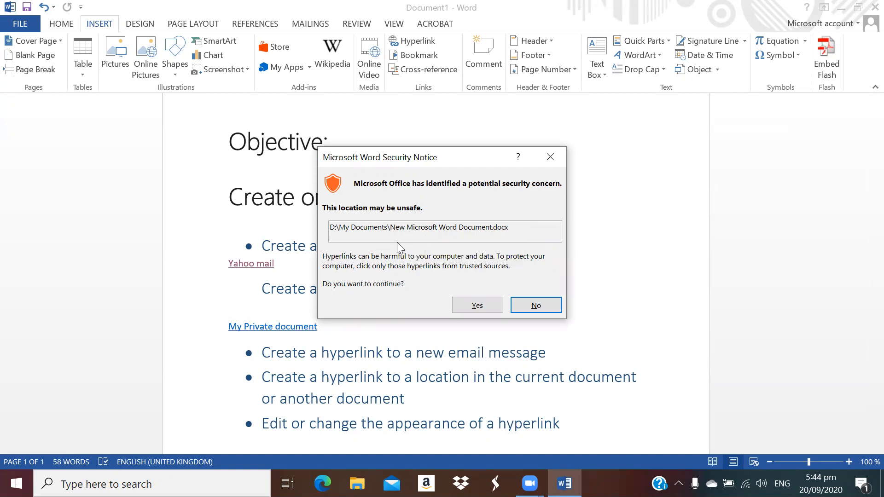
pyautogui.click(474, 308)
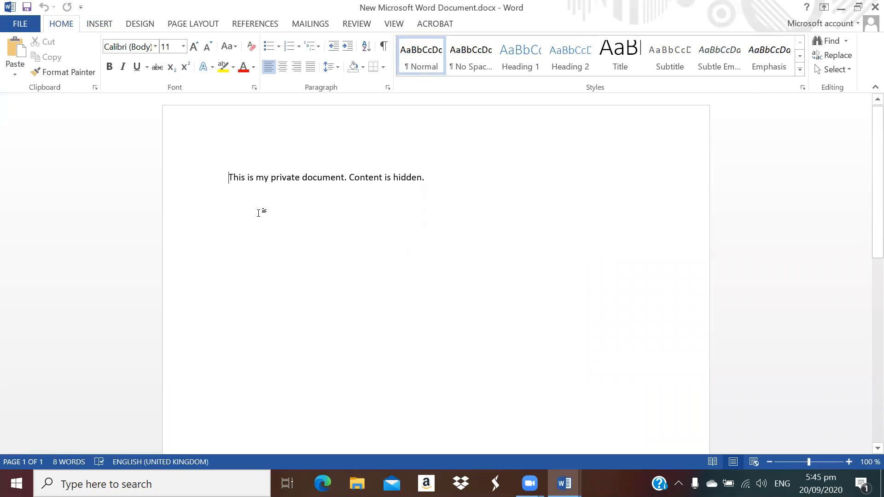
pyautogui.click(249, 178)
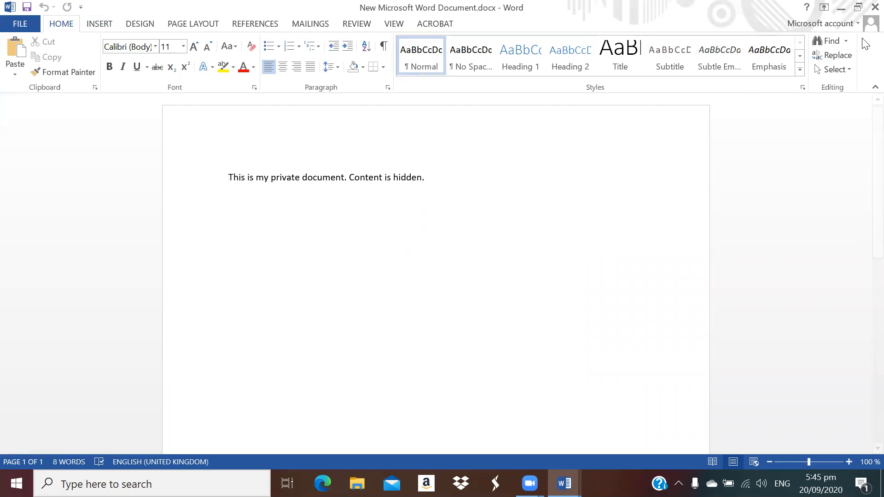
pyautogui.click(865, 9)
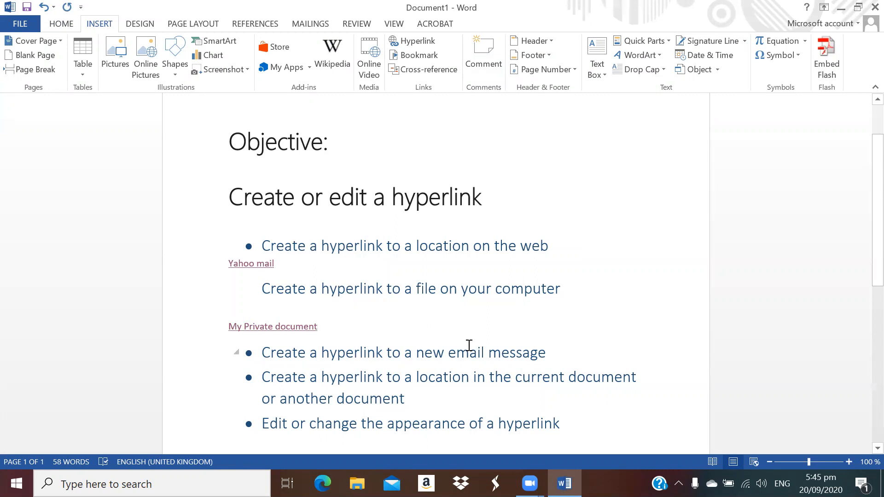
# Add a blank line after the email-message objective
pyautogui.click(558, 353)
pyautogui.press('Return')
pyautogui.press('Return')
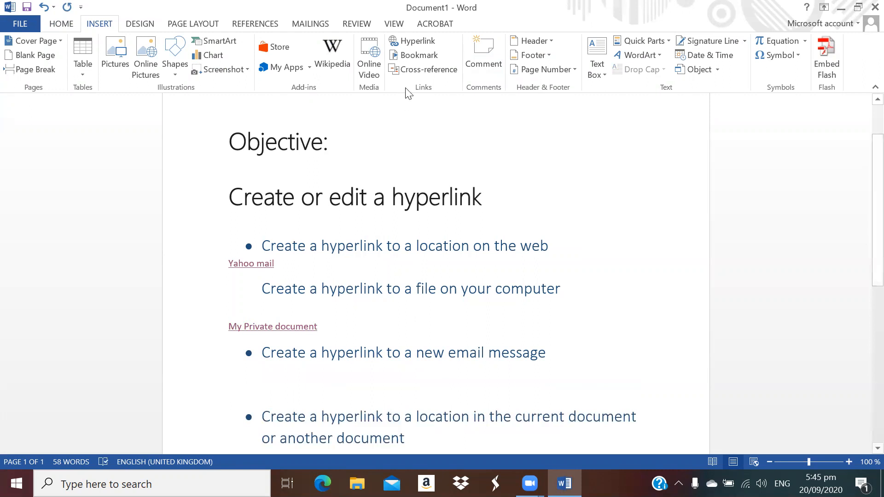
pyautogui.click(427, 40)
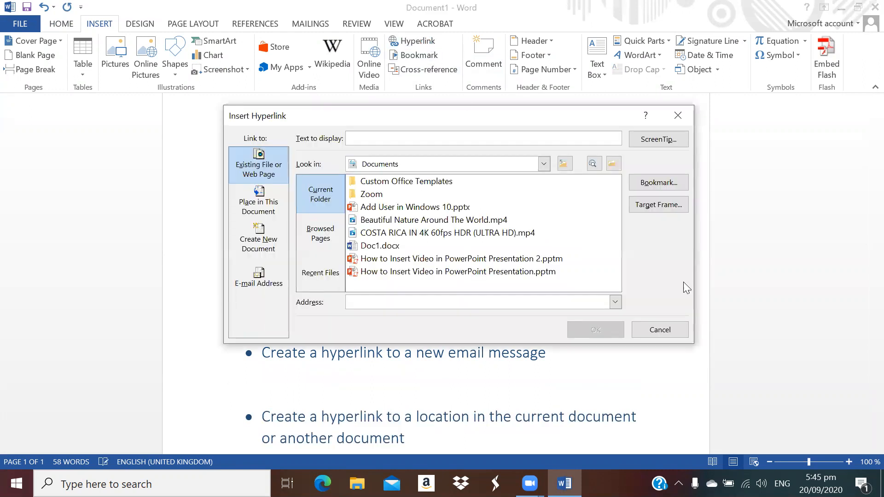
pyautogui.click(661, 330)
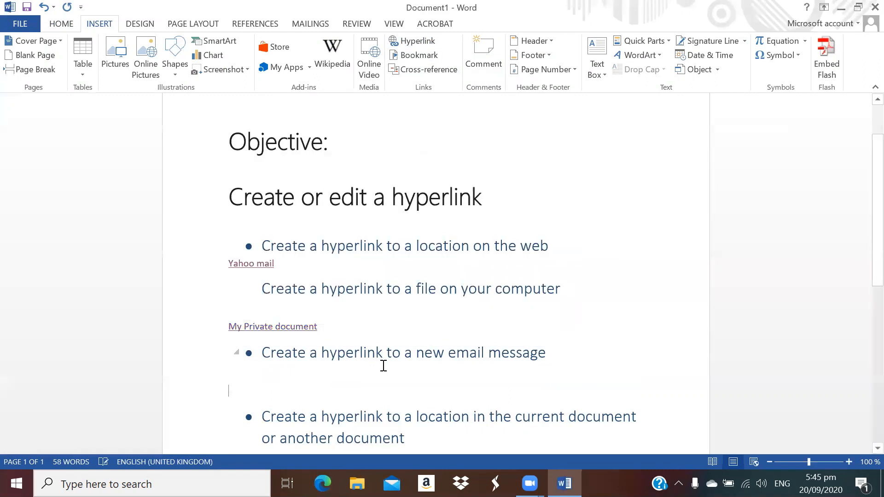
# Insert an 'Email Me' e-mail link to the contact address with subject 'Schedule Meeting'
pyautogui.rightClick(279, 376)
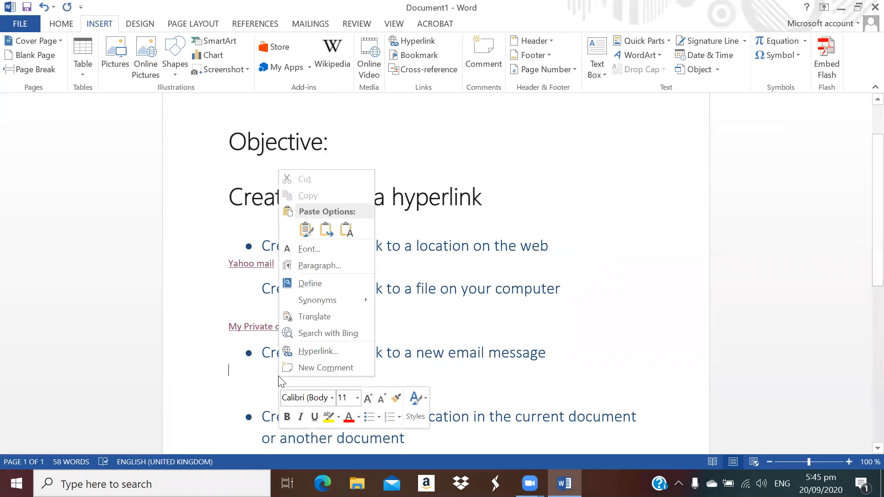
pyautogui.click(316, 352)
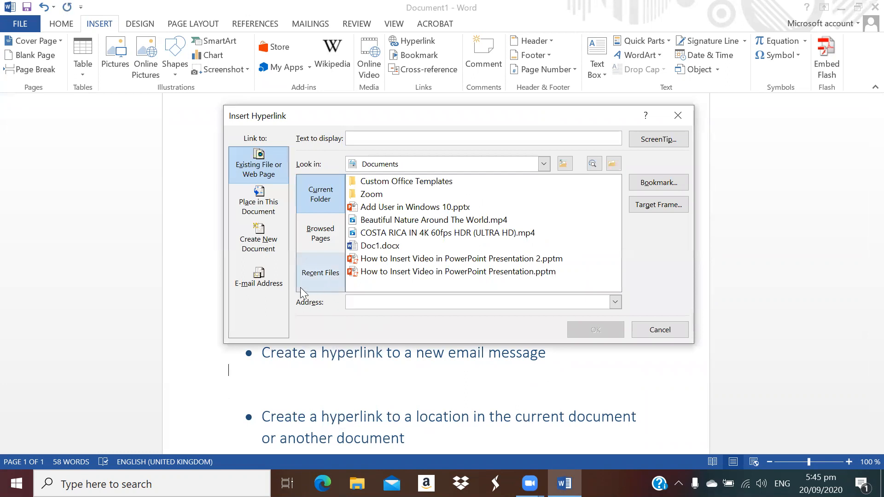
pyautogui.click(255, 286)
pyautogui.click(371, 141)
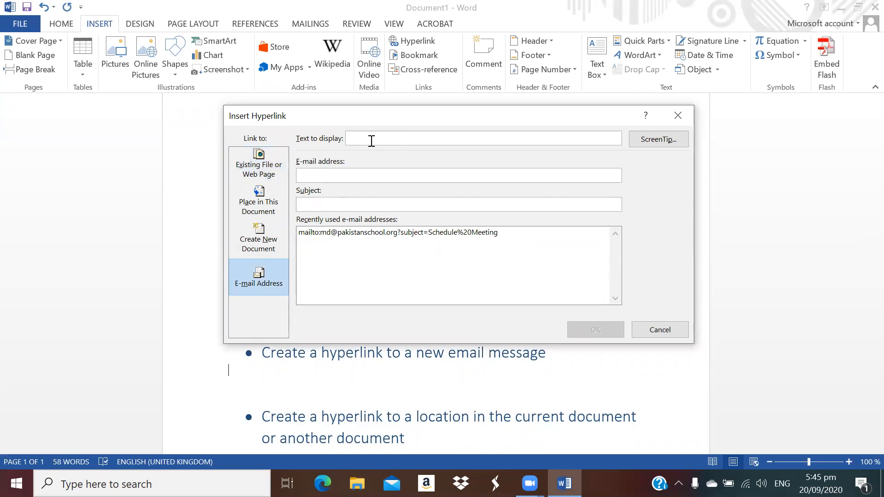
pyautogui.write('Email Me')
pyautogui.click(371, 175)
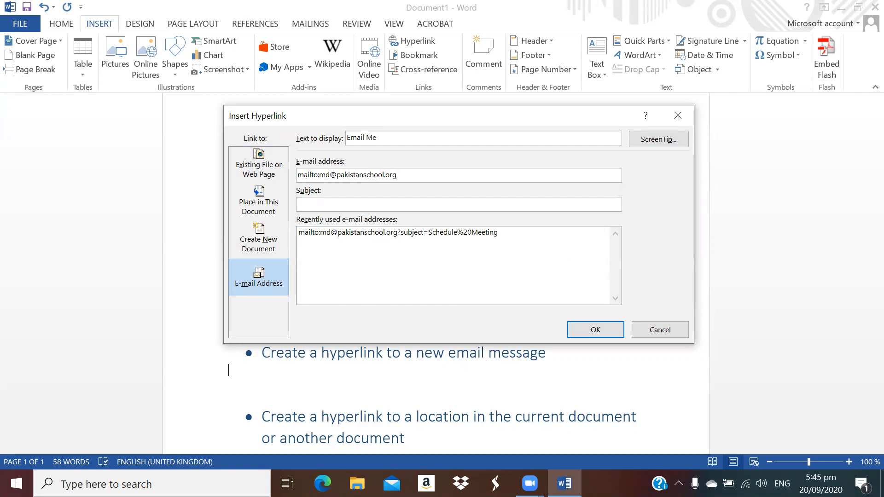
pyautogui.write('Test mai')
pyautogui.click(334, 233)
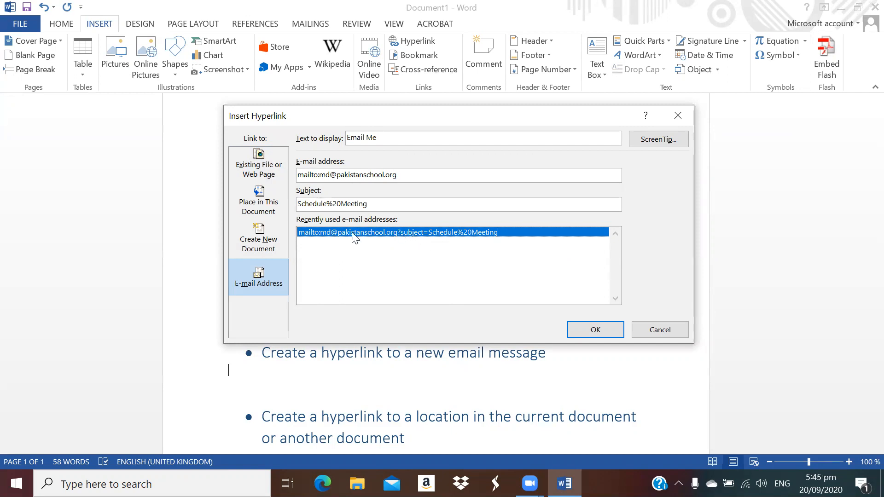
pyautogui.click(594, 329)
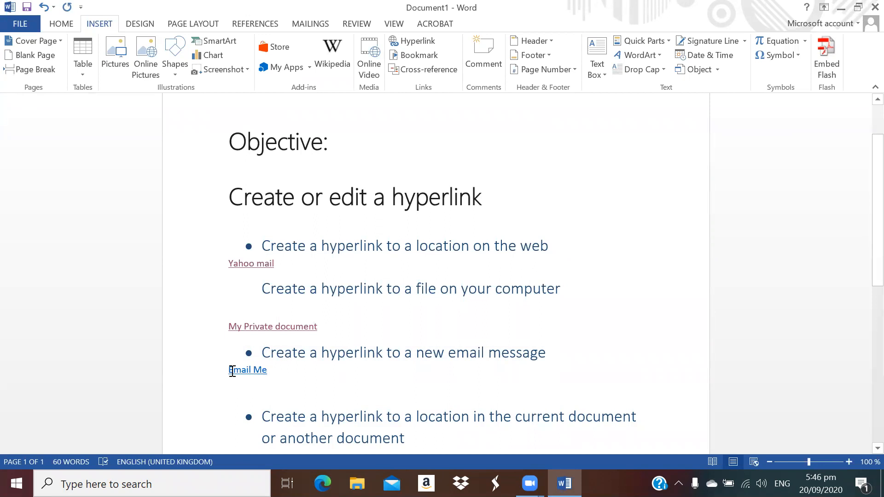
pyautogui.moveTo(248, 372)
pyautogui.keyDown('ctrl'); pyautogui.click(248, 371); pyautogui.keyUp('ctrl')
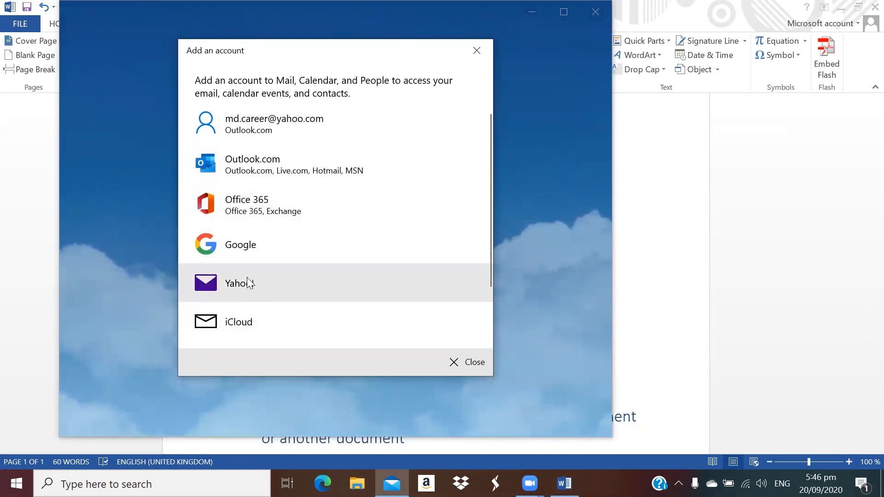
pyautogui.click(472, 366)
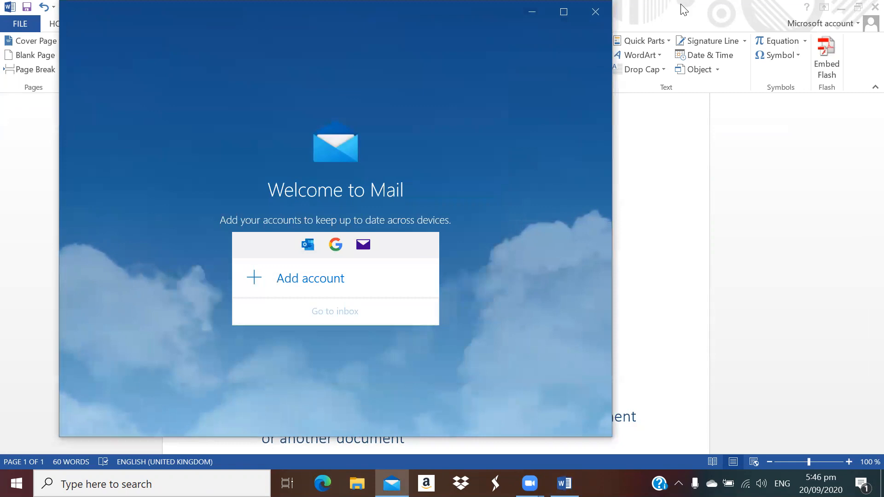
pyautogui.click(595, 11)
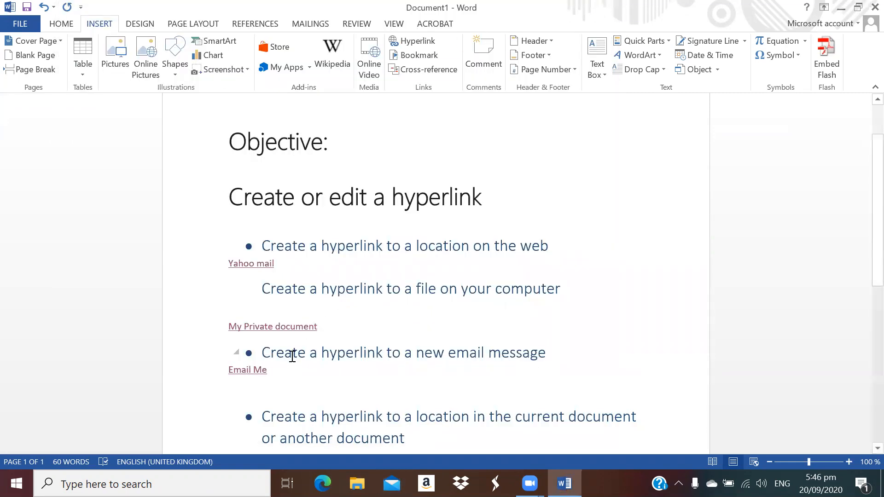
# Add a blank line after the 'location in the current document' bullet
pyautogui.scroll(-3, 409, 333)
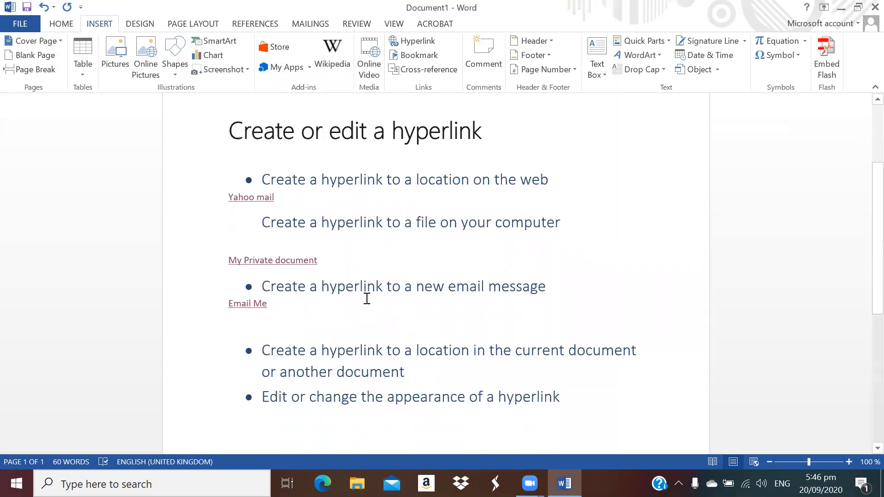
pyautogui.scroll(-3, 311, 288)
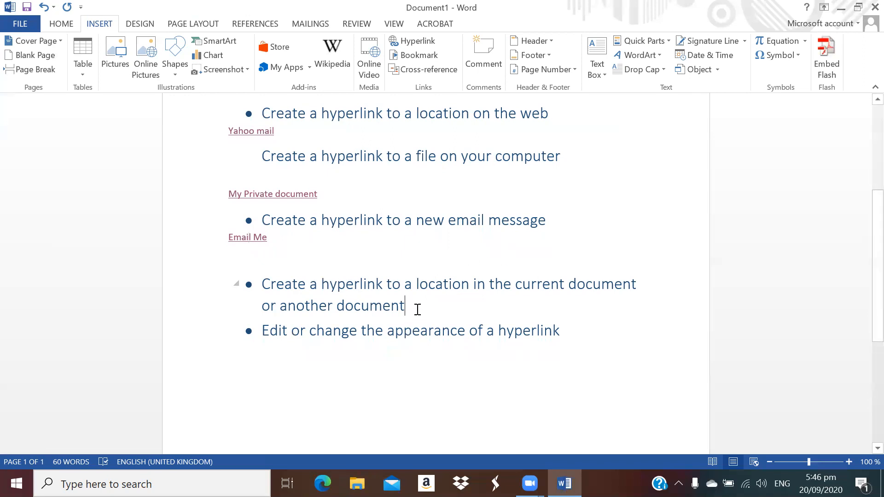
pyautogui.press('Return')
pyautogui.press('Return')
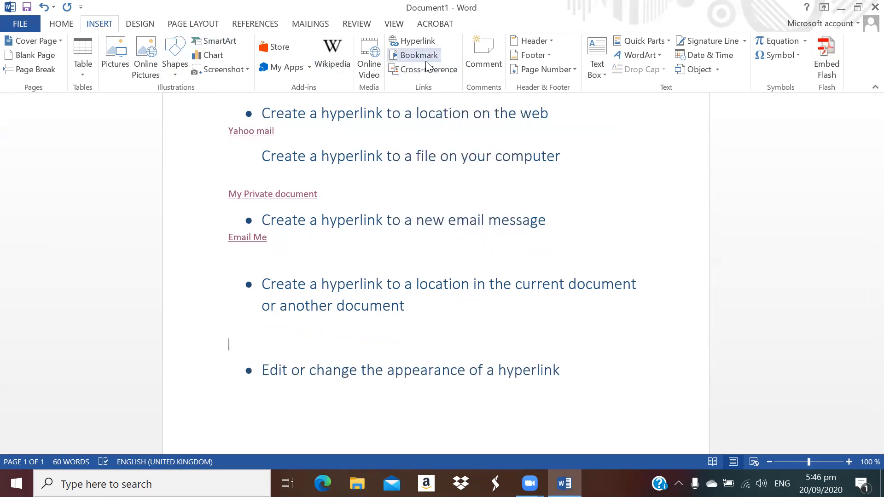
# Add empty paragraphs after the last bullet until the document reaches page 3
pyautogui.scroll(-5, 322, 322)
pyautogui.click(339, 358)
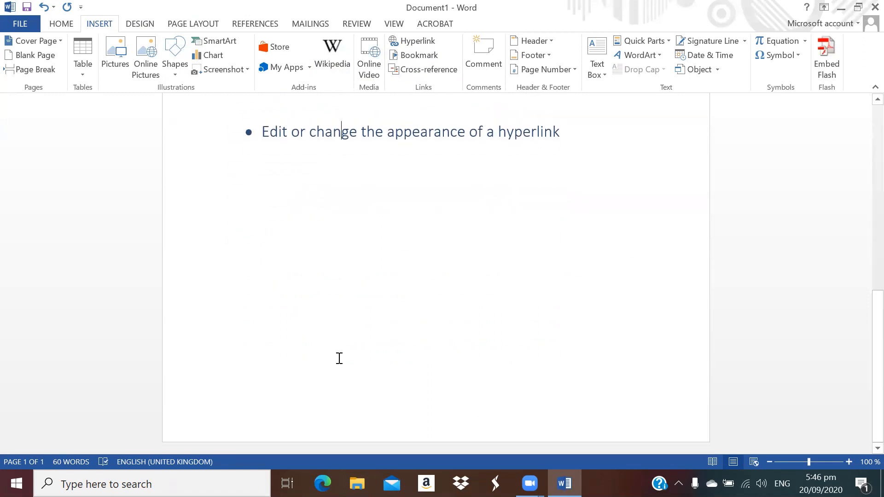
pyautogui.press('Return')
pyautogui.press('Return')
pyautogui.press('Return')
pyautogui.press('Return')
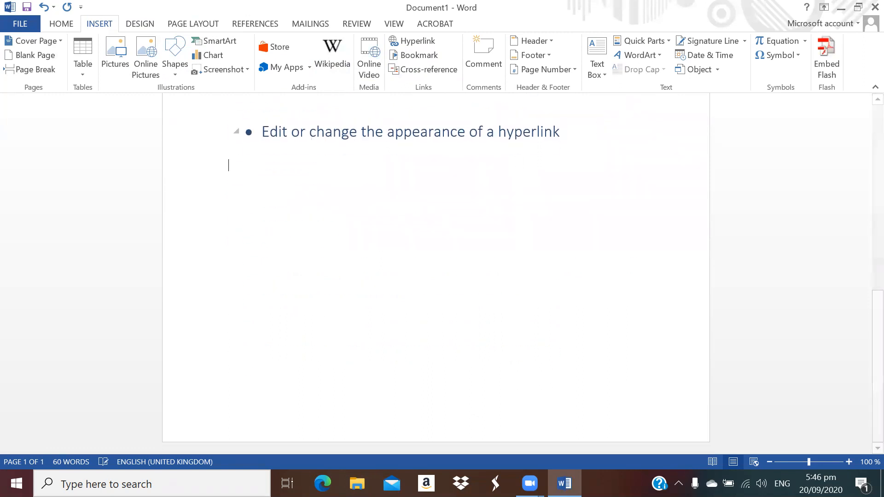
pyautogui.press('Return')
pyautogui.press('Return')
pyautogui.press('Return')
pyautogui.press('Return')
pyautogui.press('Return')
pyautogui.press('Return')
pyautogui.press('Return')
pyautogui.press('Return')
pyautogui.press('Return')
pyautogui.press('Return')
pyautogui.press('Return')
pyautogui.press('Return')
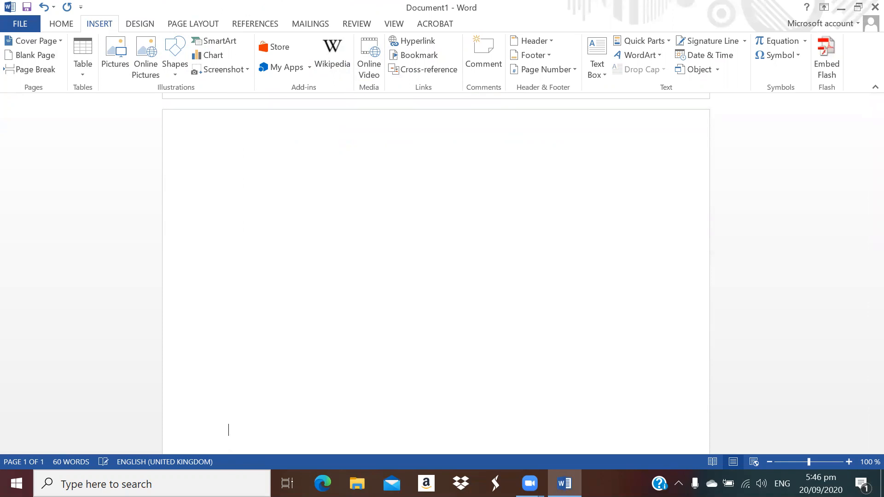
pyautogui.scroll(-3, 392, 211)
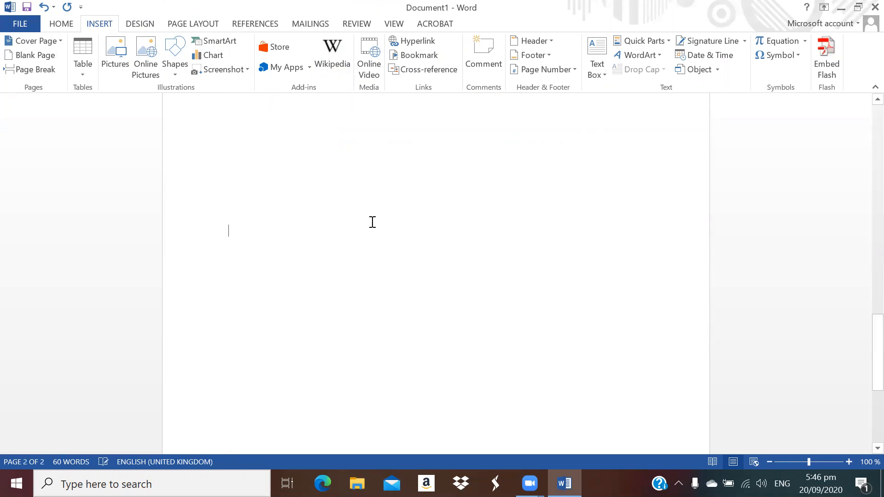
pyautogui.press('Return')
pyautogui.press('Return')
pyautogui.press('Return')
pyautogui.press('Return')
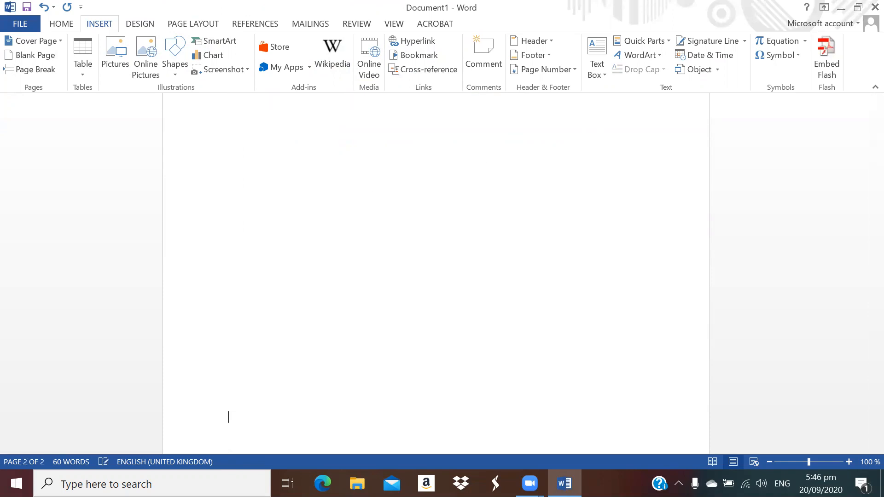
pyautogui.press('Return')
pyautogui.press('Return')
pyautogui.press('Return')
pyautogui.press('Return')
pyautogui.press('Return')
pyautogui.press('Return')
pyautogui.press('Return')
pyautogui.press('Return')
pyautogui.press('Return')
pyautogui.press('Return')
pyautogui.press('Return')
pyautogui.press('Return')
pyautogui.press('Return')
pyautogui.press('Return')
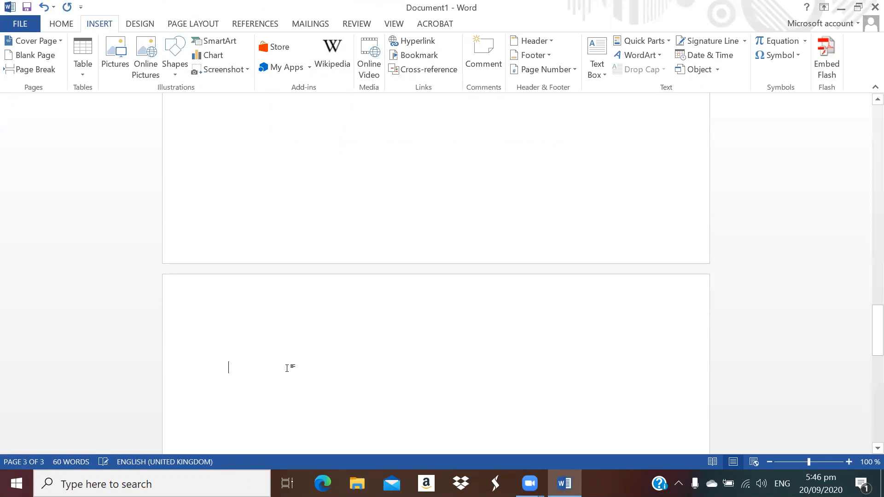
# Add a bookmark named 'page3' on page 3, then extend the document to a fourth page
pyautogui.click(426, 57)
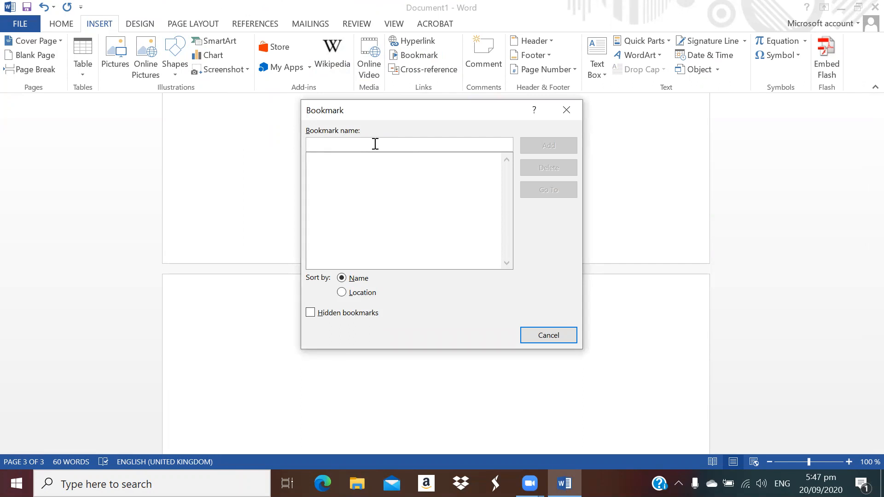
pyautogui.write('page3')
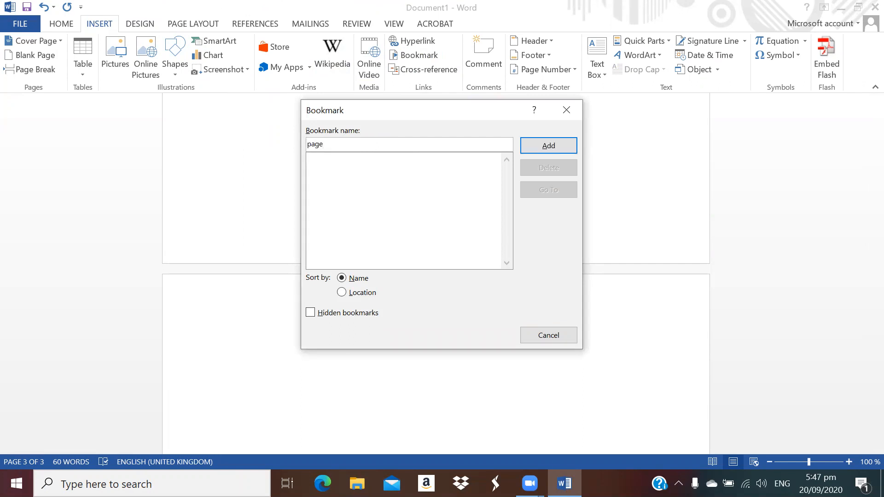
pyautogui.click(556, 147)
pyautogui.scroll(-5, 384, 260)
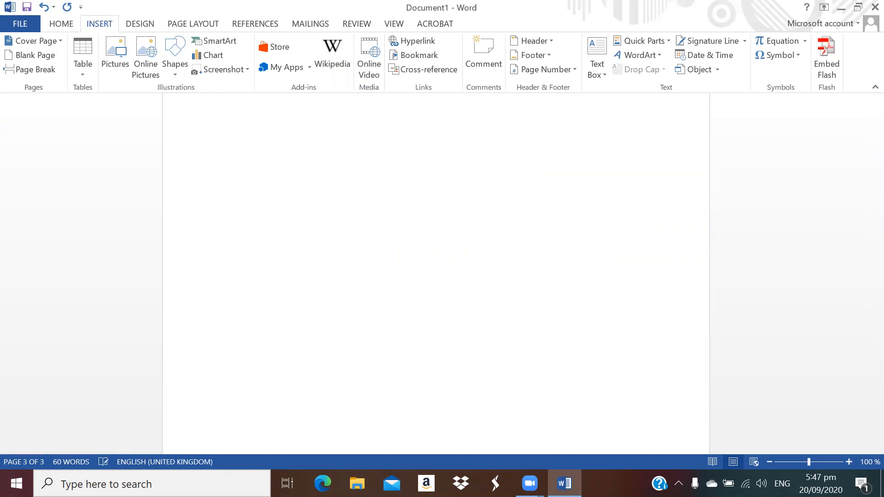
pyautogui.press('Return')
pyautogui.press('Return')
pyautogui.press('Return')
pyautogui.press('Return')
pyautogui.press('Return')
pyautogui.press('Return')
pyautogui.press('Return')
pyautogui.press('Return')
pyautogui.press('Return')
pyautogui.press('Return')
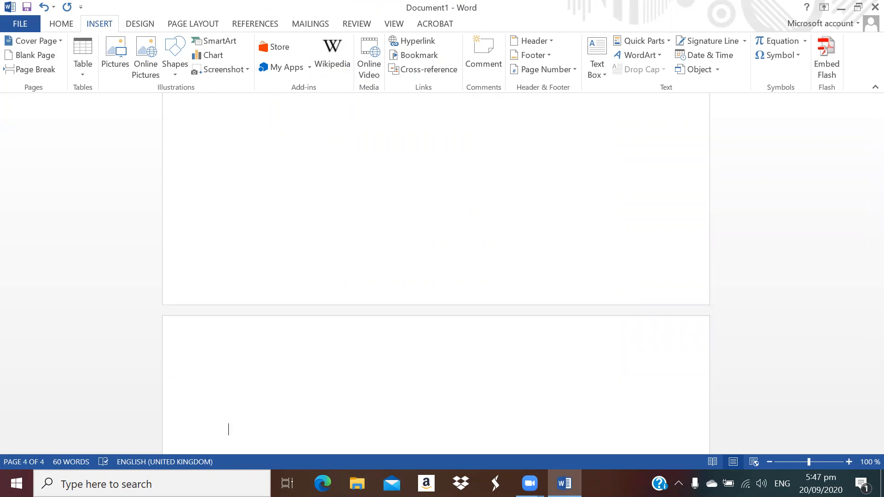
# Add a bookmark named 'page4' on page 4 and scroll back up to the location bullet
pyautogui.click(427, 58)
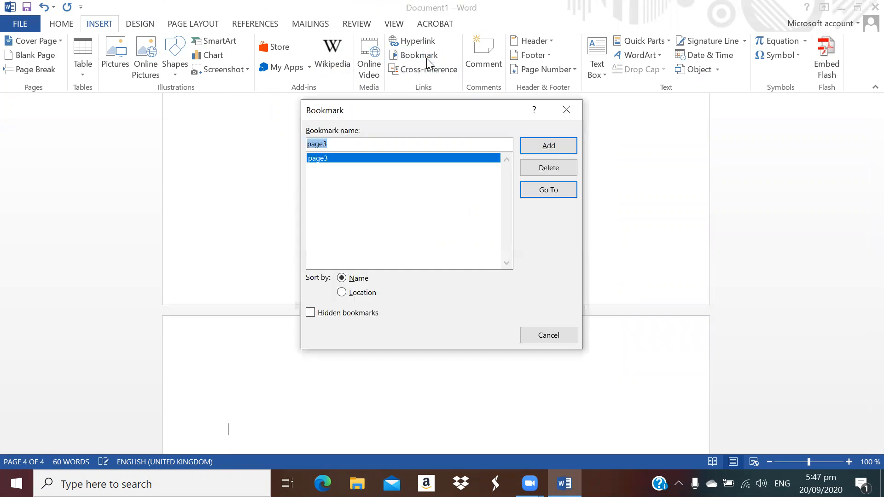
pyautogui.write('pag')
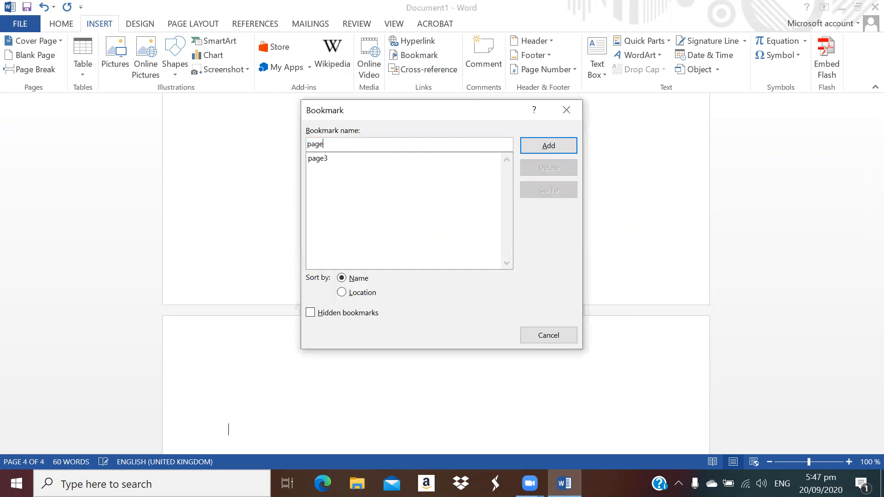
pyautogui.press('BackSpace')
pyautogui.write('4')
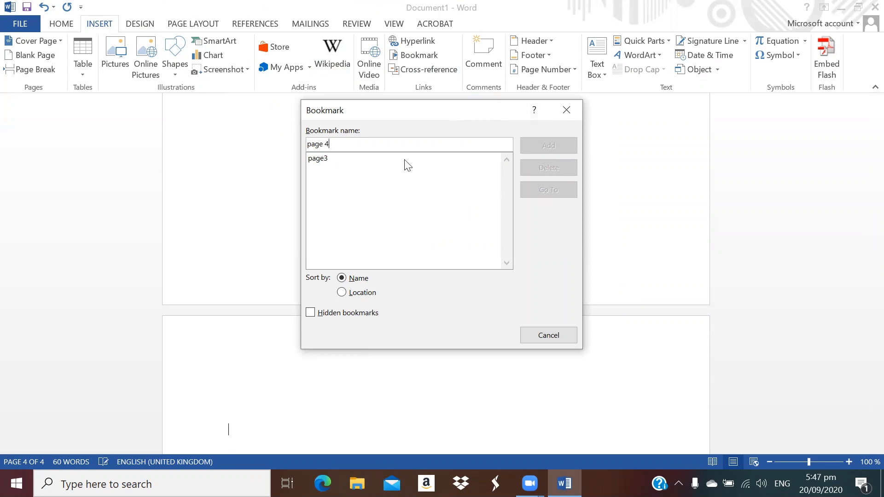
pyautogui.press('BackSpace')
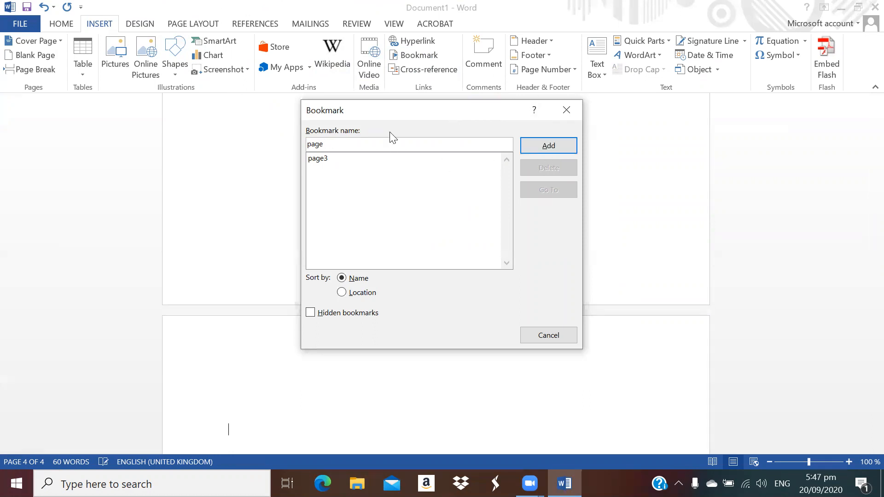
pyautogui.write('4')
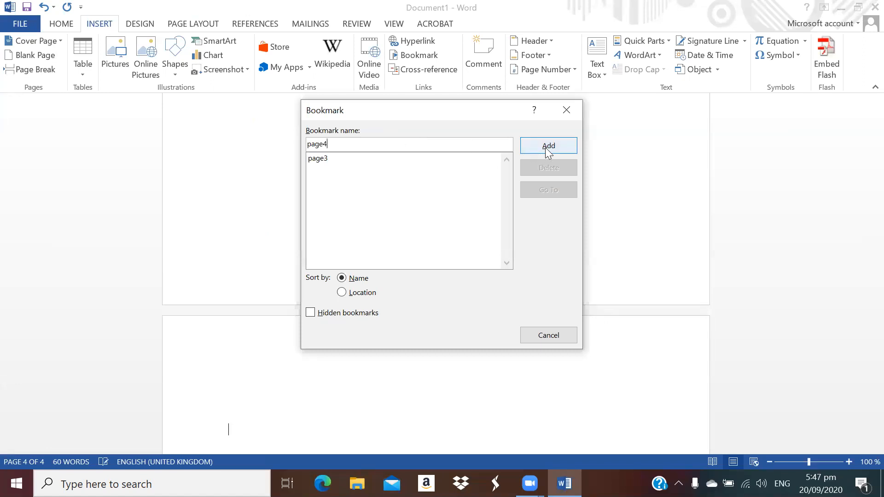
pyautogui.click(545, 147)
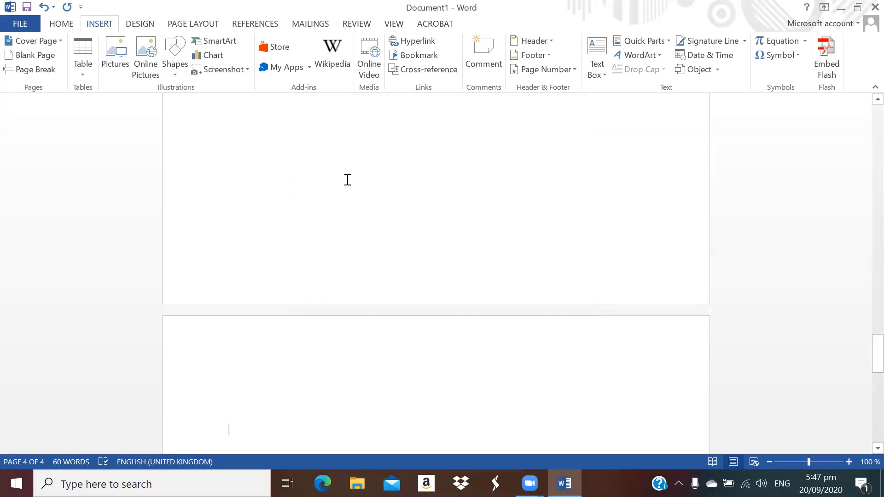
pyautogui.scroll(4, 506, 239)
pyautogui.moveTo(862, 319); pyautogui.dragTo(863, 171)
# Type a 'Goto page 1' line below the in-document location bullet and select it
pyautogui.click(359, 213)
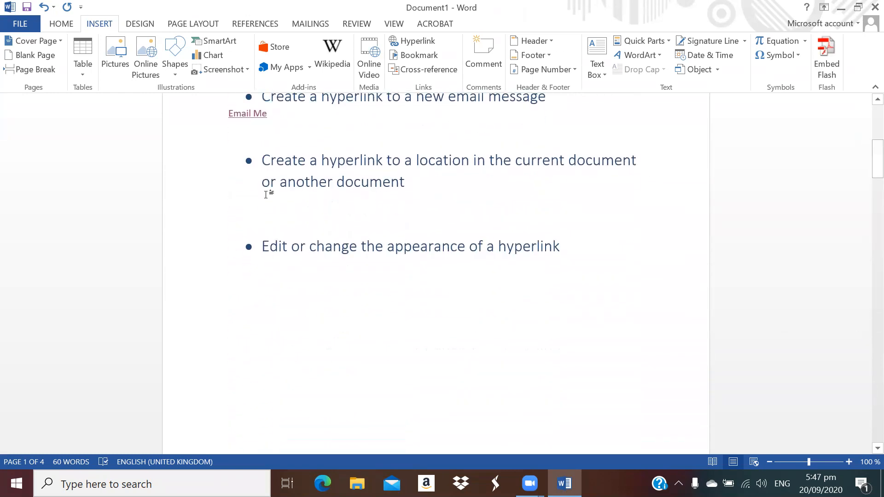
pyautogui.write('Goto page 1')
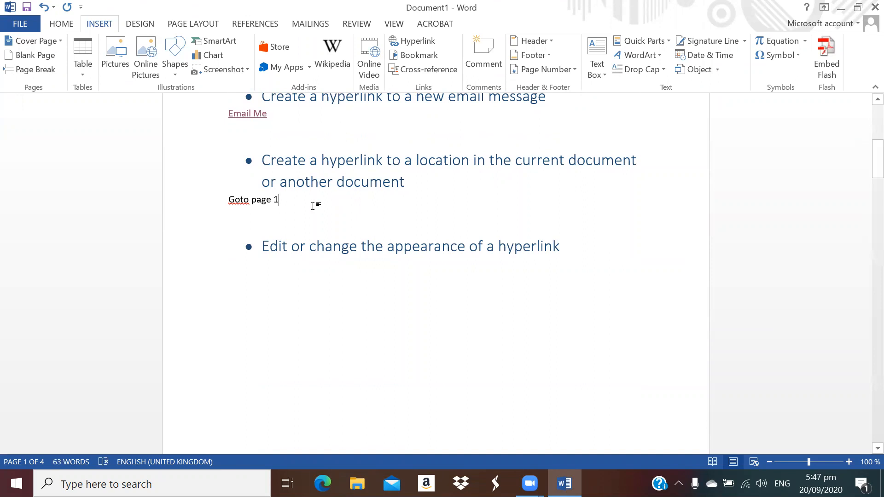
pyautogui.tripleClick(242, 202)
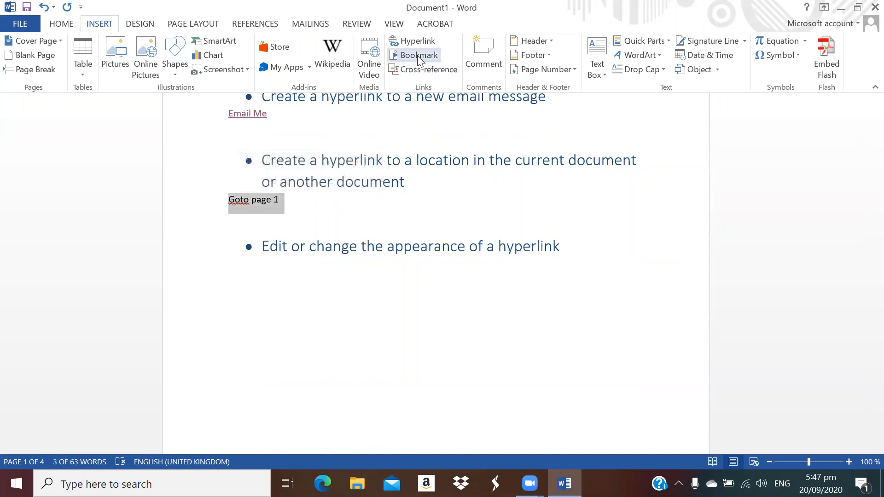
# Link the line to the page3 bookmark, with display text 'Goto page 3'
pyautogui.click(419, 42)
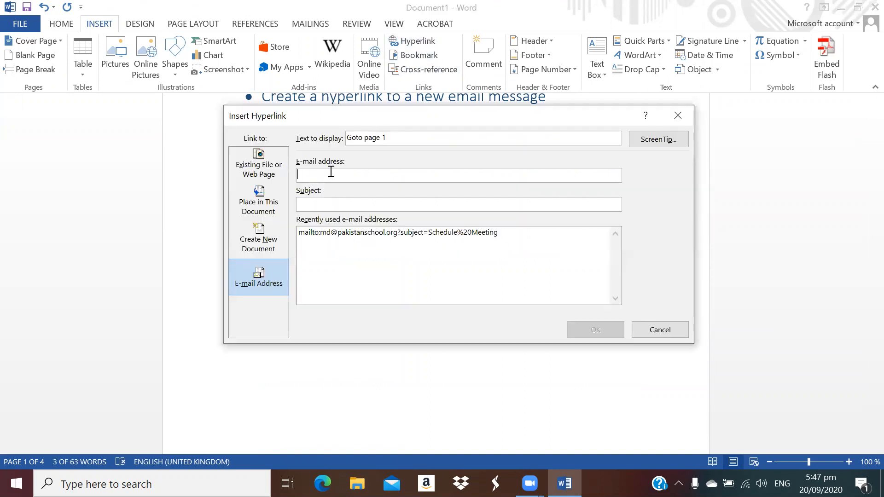
pyautogui.click(263, 175)
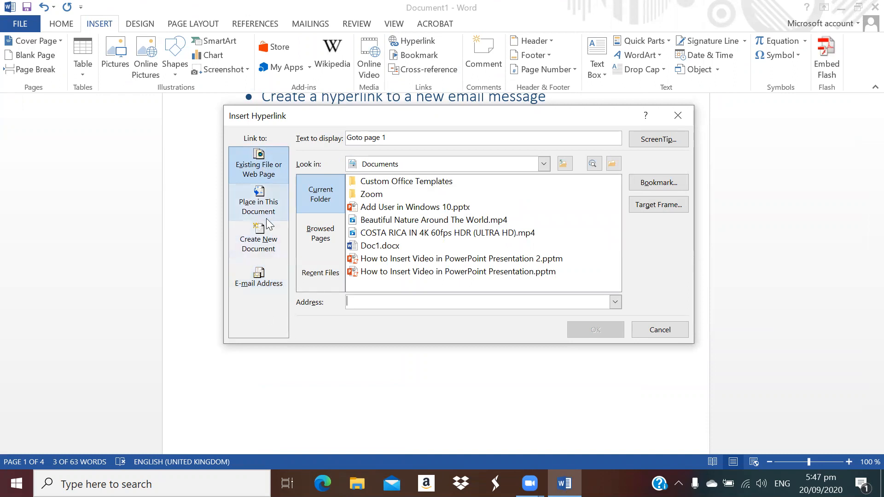
pyautogui.moveTo(401, 138); pyautogui.dragTo(335, 137)
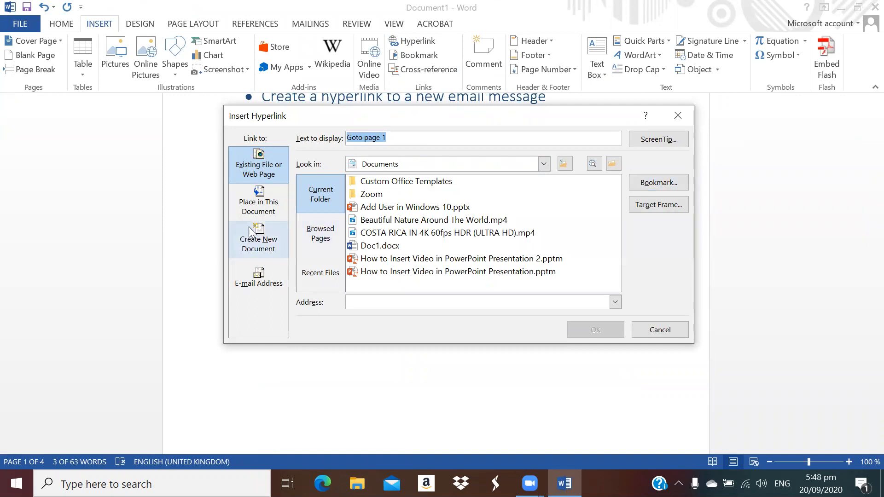
pyautogui.click(266, 210)
pyautogui.moveTo(616, 238); pyautogui.dragTo(615, 274)
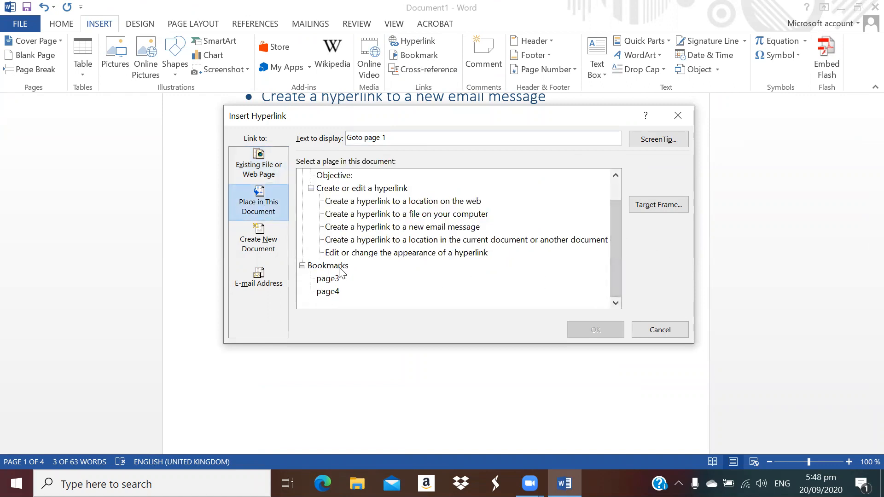
pyautogui.click(334, 279)
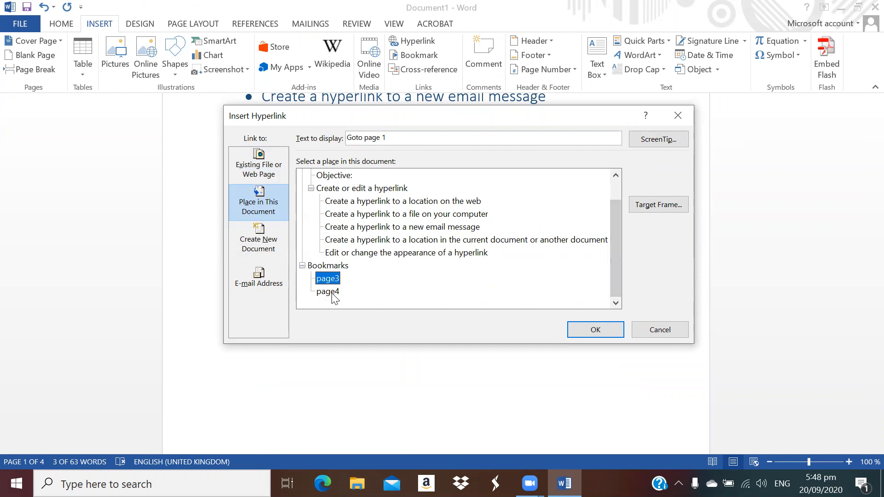
pyautogui.click(332, 294)
pyautogui.click(331, 280)
pyautogui.click(403, 139)
pyautogui.click(593, 329)
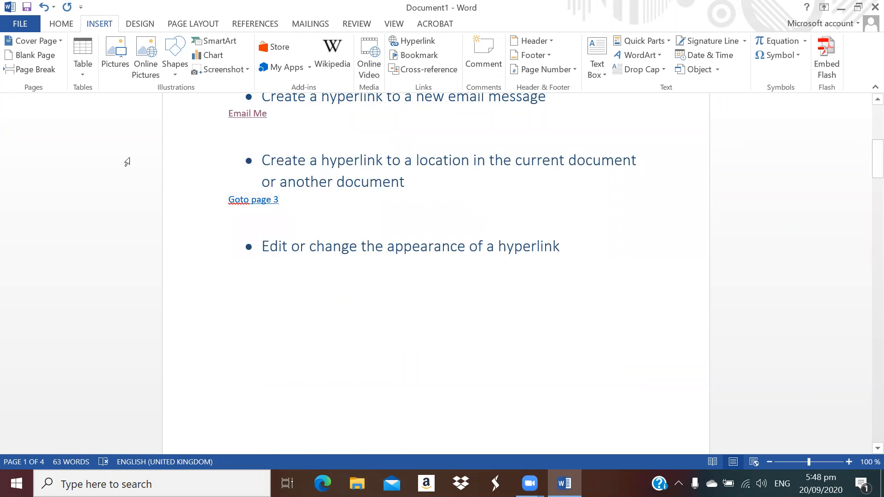
# Paste a plain-text copy of Goto page 3 below it and change it to 'Goto page 4'
pyautogui.moveTo(299, 199); pyautogui.dragTo(224, 205)
pyautogui.hotkey('ctrl', 'c')
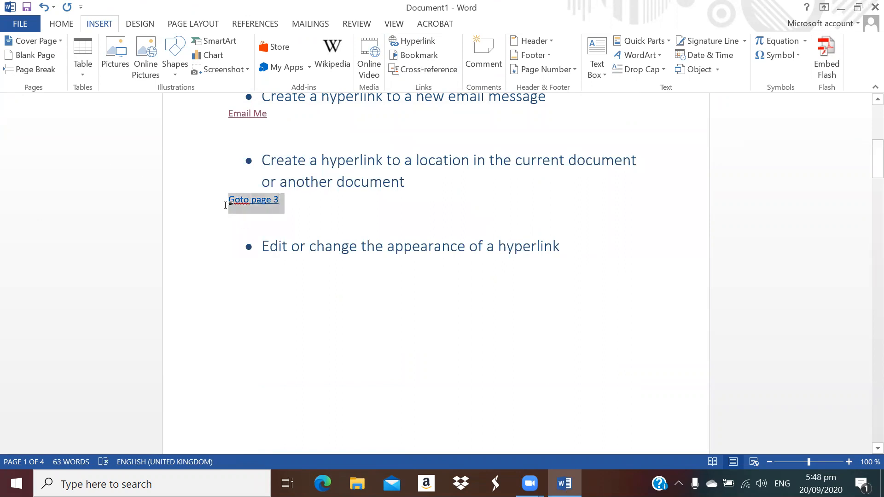
pyautogui.click(267, 213)
pyautogui.click(303, 202)
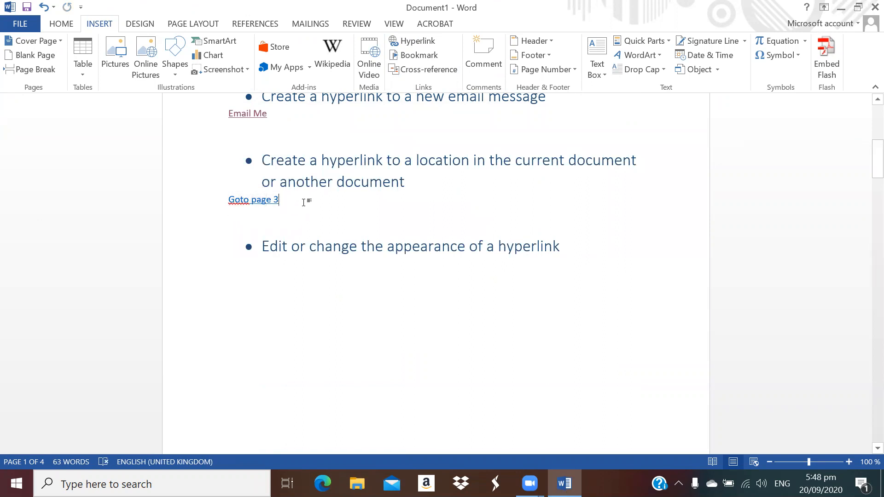
pyautogui.press('Return')
pyautogui.hotkey('ctrl', 'v')
pyautogui.click(285, 220)
pyautogui.press('BackSpace')
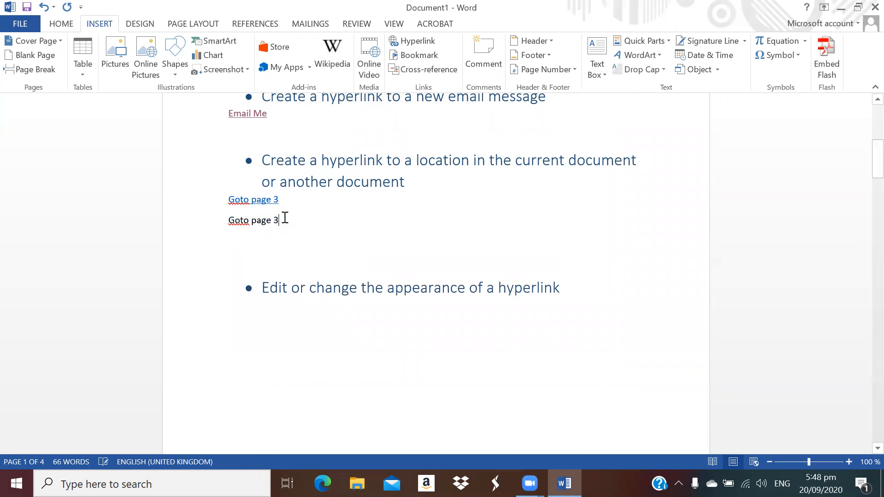
pyautogui.press('BackSpace')
pyautogui.write('4')
# Link 'Goto page 4' to the page4 bookmark, then test the Goto page 3 link
pyautogui.moveTo(285, 219); pyautogui.dragTo(239, 224)
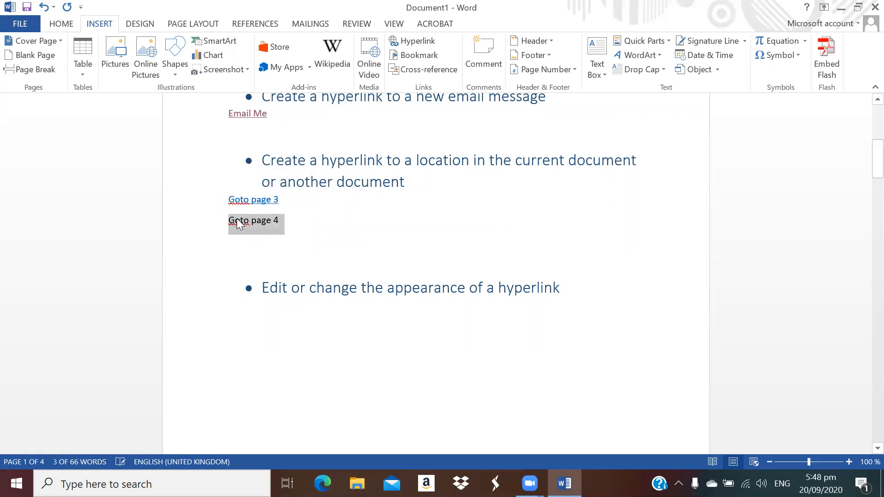
pyautogui.rightClick(238, 224)
pyautogui.click(282, 401)
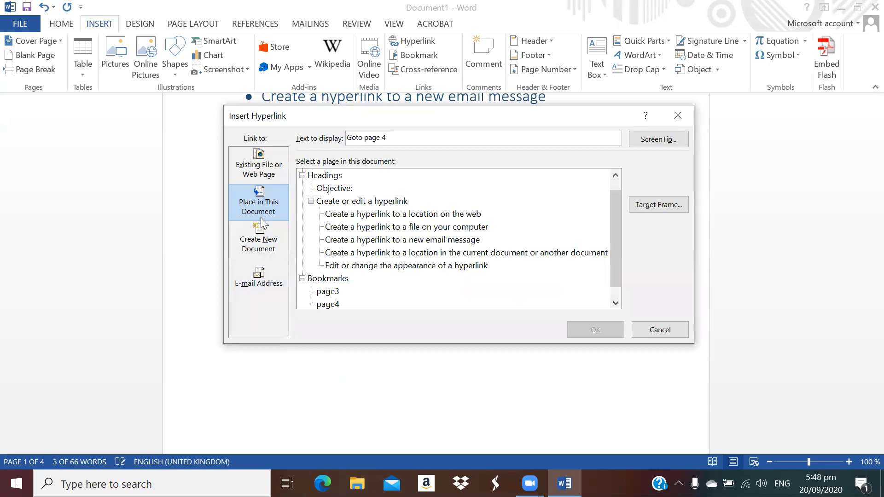
pyautogui.click(329, 304)
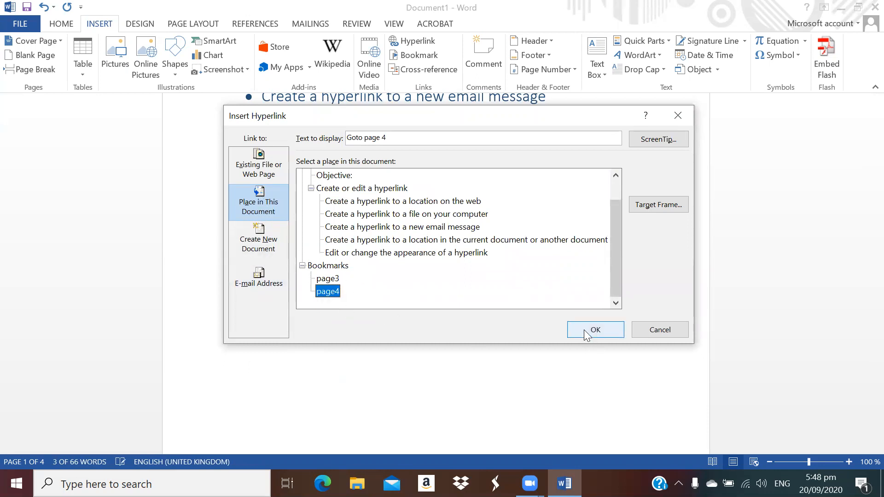
pyautogui.click(585, 330)
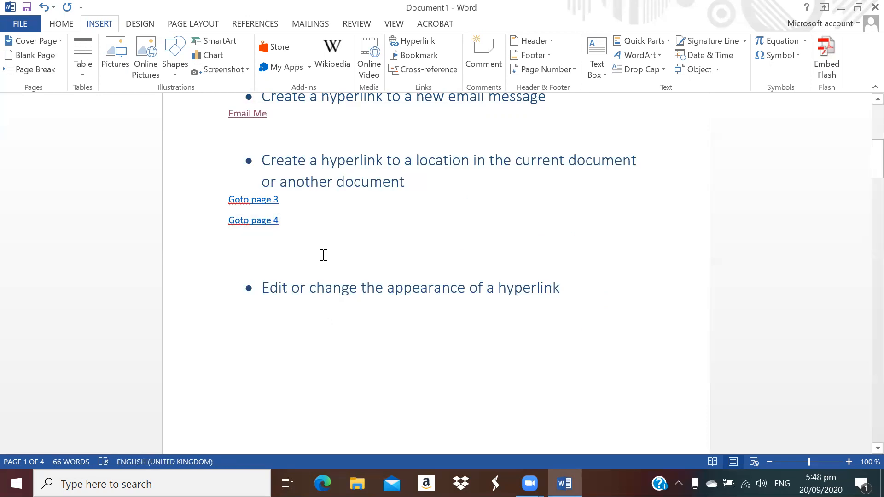
pyautogui.keyDown('ctrl'); pyautogui.click(270, 199); pyautogui.keyUp('ctrl')
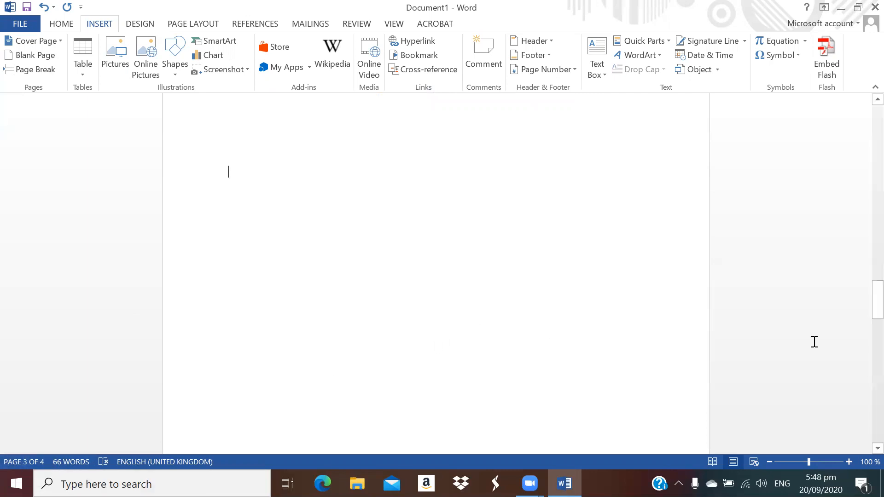
# Type 'goto top of the page' on page 3, link it to Top of the Document, and test it
pyautogui.scroll(3, 251, 286)
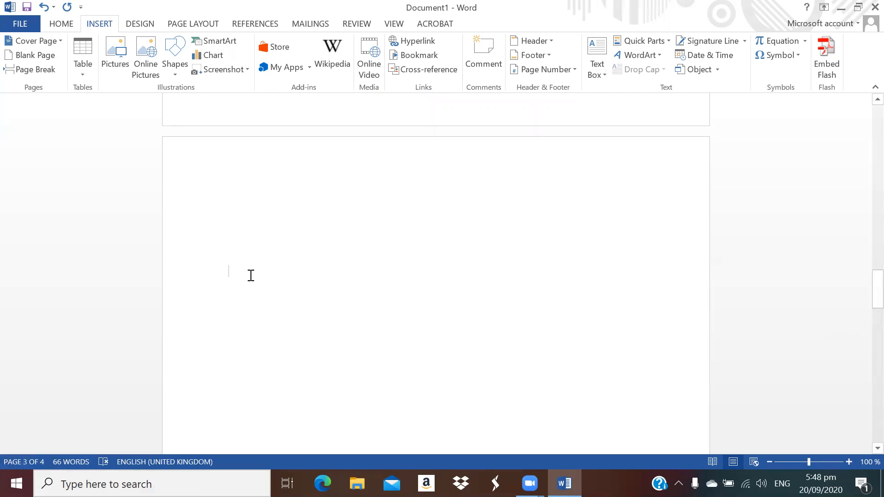
pyautogui.write('goto')
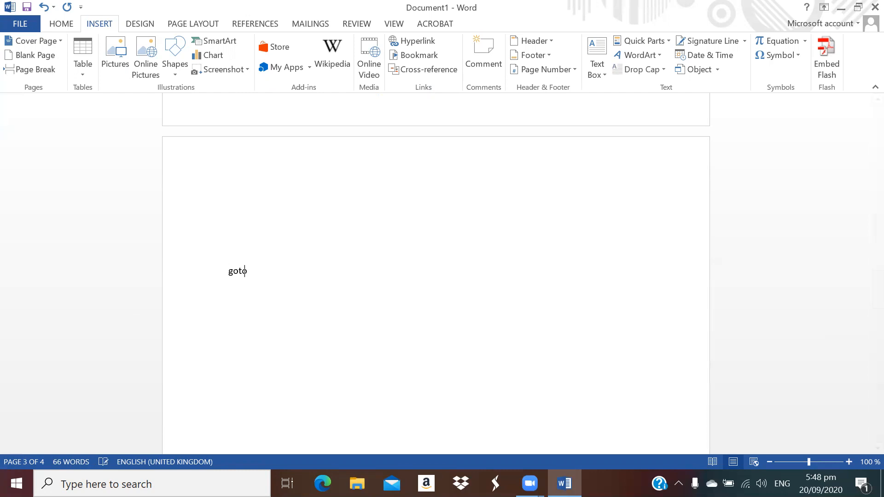
pyautogui.write(' top of the page')
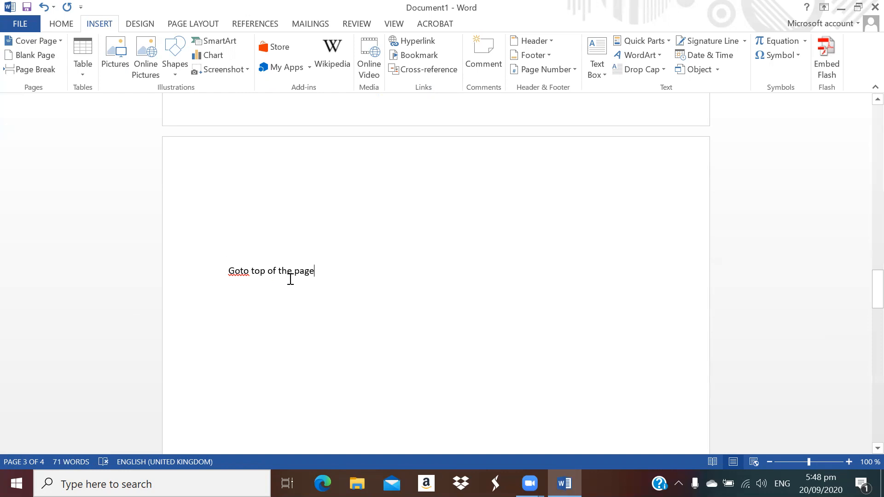
pyautogui.tripleClick(258, 270)
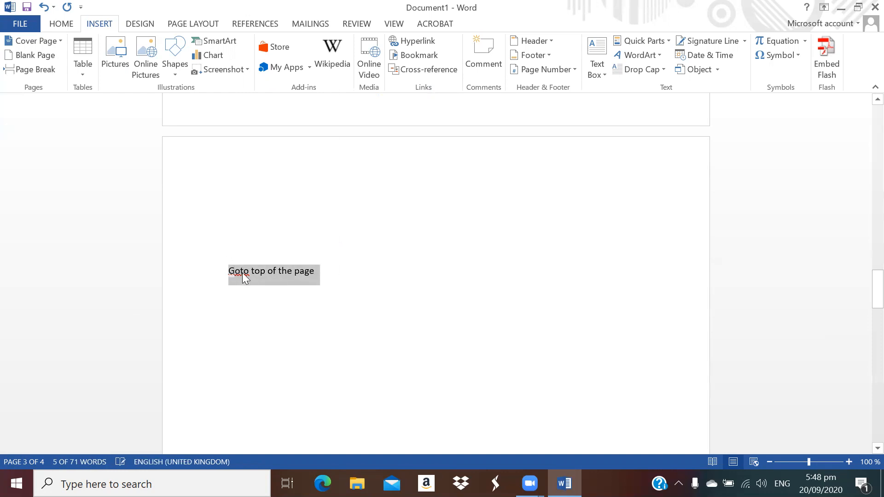
pyautogui.rightClick(241, 275)
pyautogui.click(269, 248)
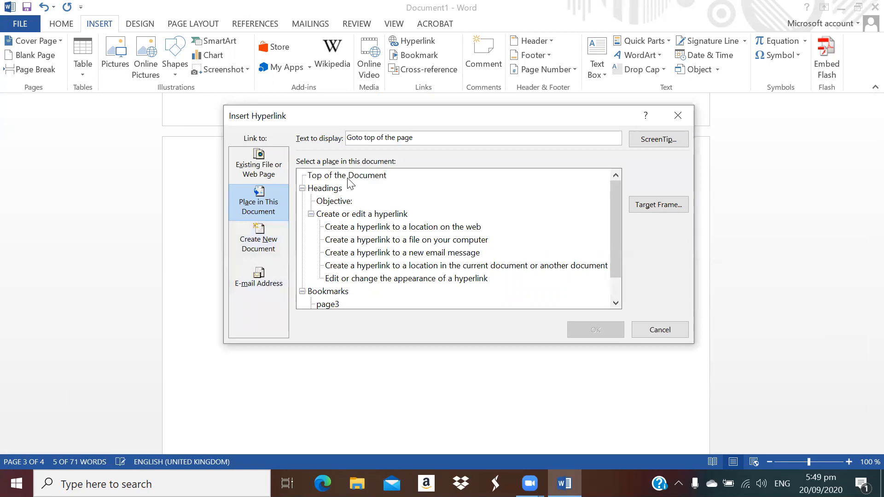
pyautogui.click(348, 176)
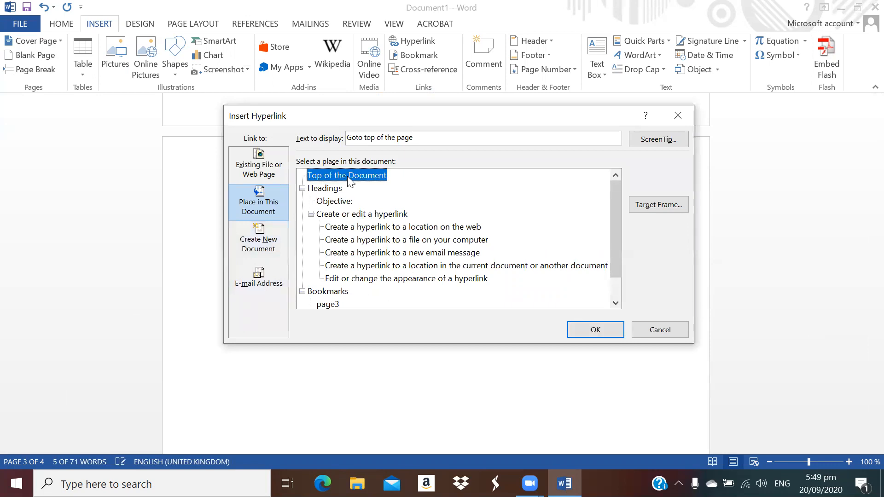
pyautogui.click(595, 330)
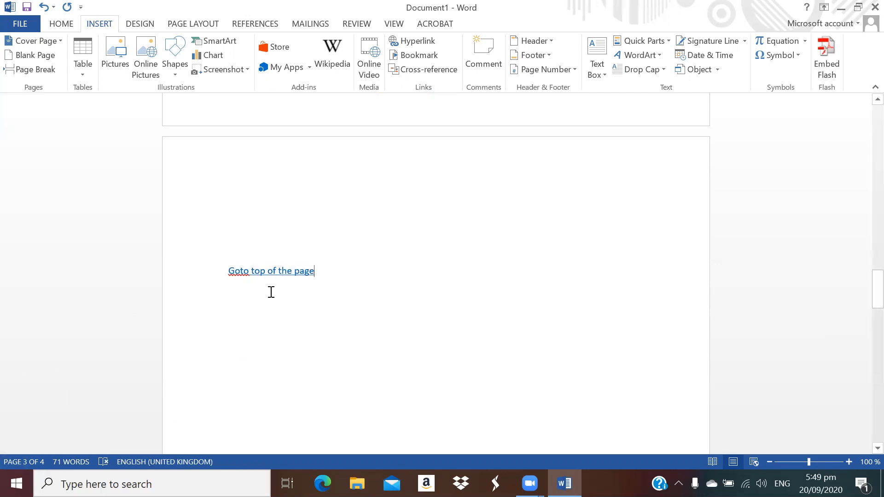
pyautogui.keyDown('ctrl'); pyautogui.click(278, 275); pyautogui.keyUp('ctrl')
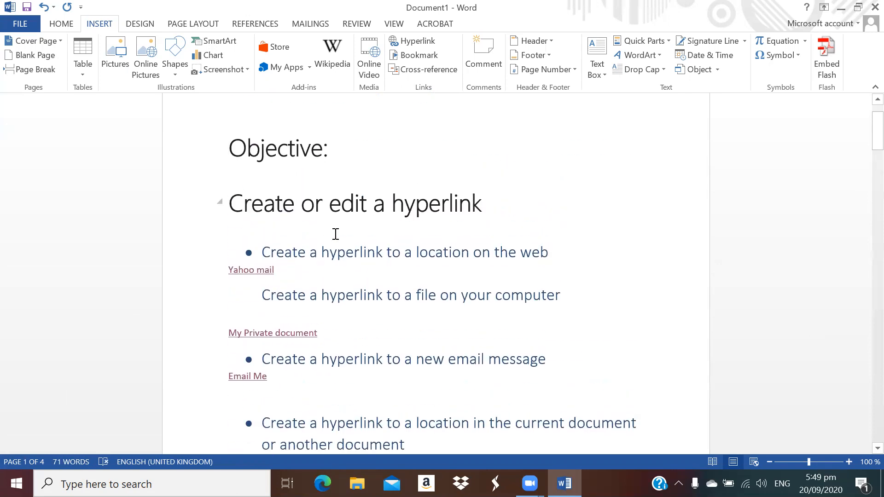
# Scroll down and follow the Goto page 4 link to page 4
pyautogui.scroll(-5, 338, 233)
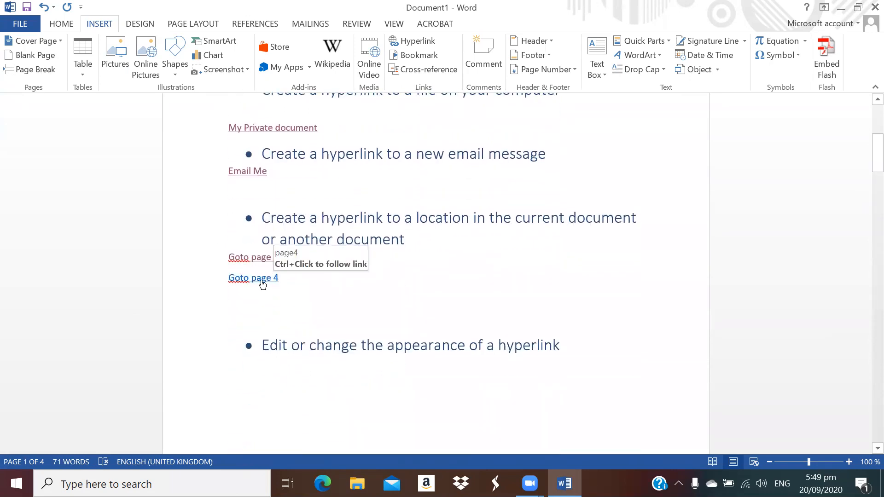
pyautogui.keyDown('ctrl'); pyautogui.click(262, 282); pyautogui.keyUp('ctrl')
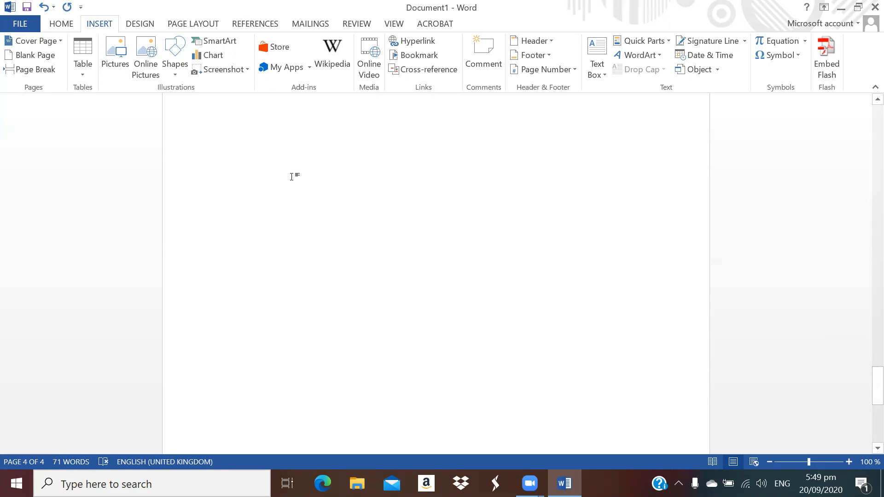
# Type 'Goto top' on page 4, link it to Top of the Document, and follow it to page 1
pyautogui.write('goto top')
pyautogui.scroll(1, 292, 174)
pyautogui.moveTo(276, 207); pyautogui.dragTo(233, 208)
pyautogui.rightClick(239, 201)
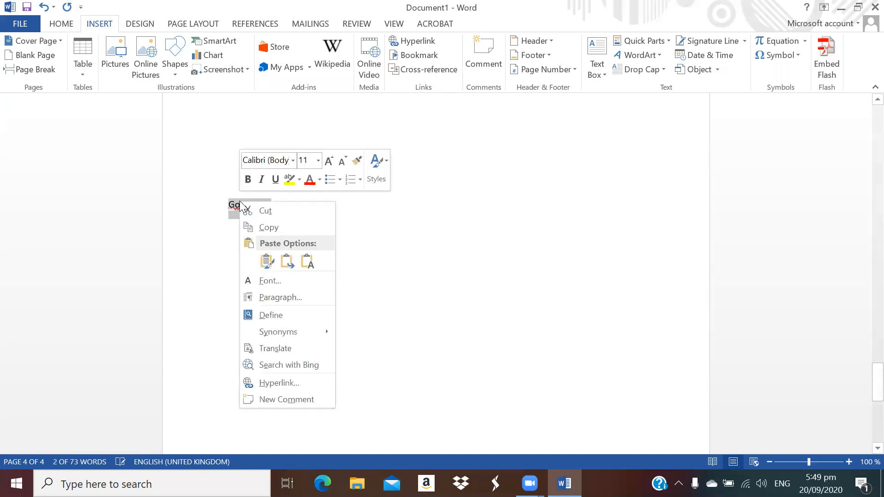
pyautogui.click(293, 381)
pyautogui.scroll(1, 360, 281)
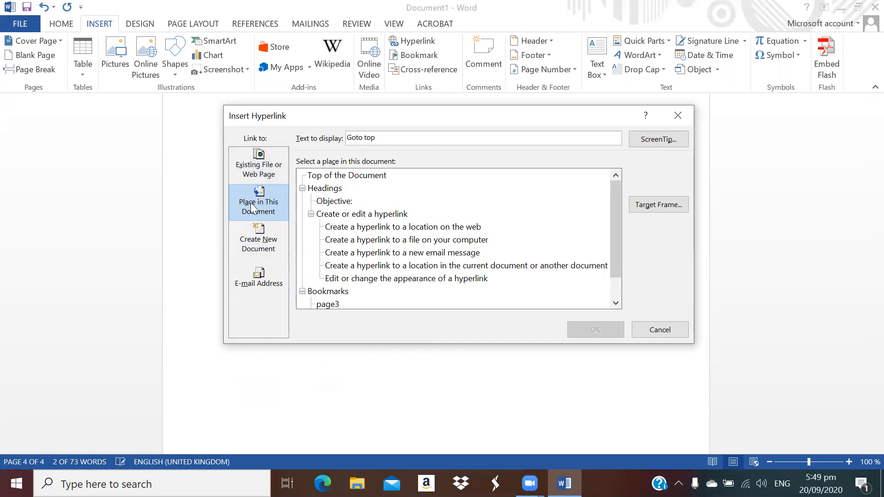
pyautogui.click(340, 177)
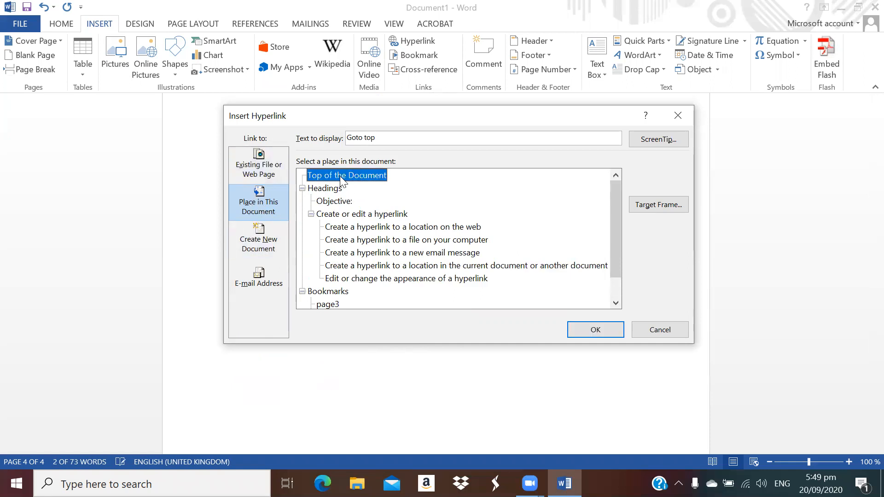
pyautogui.click(595, 331)
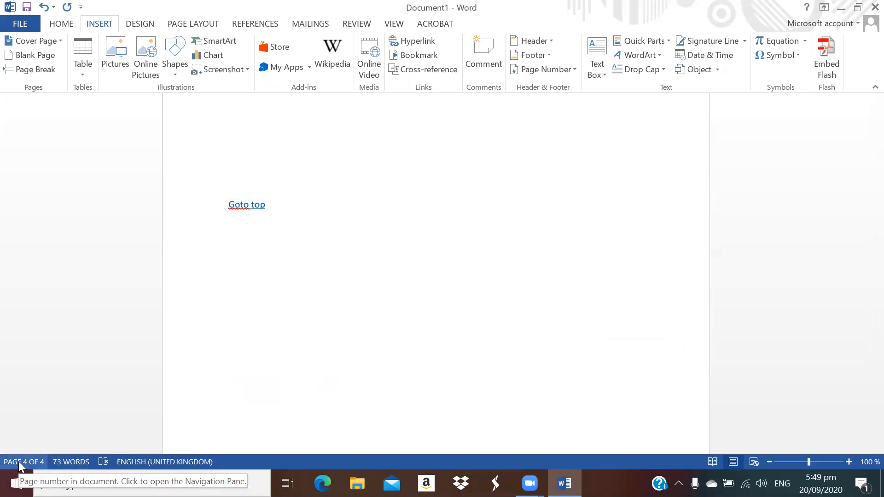
pyautogui.keyDown('ctrl'); pyautogui.click(256, 207); pyautogui.keyUp('ctrl')
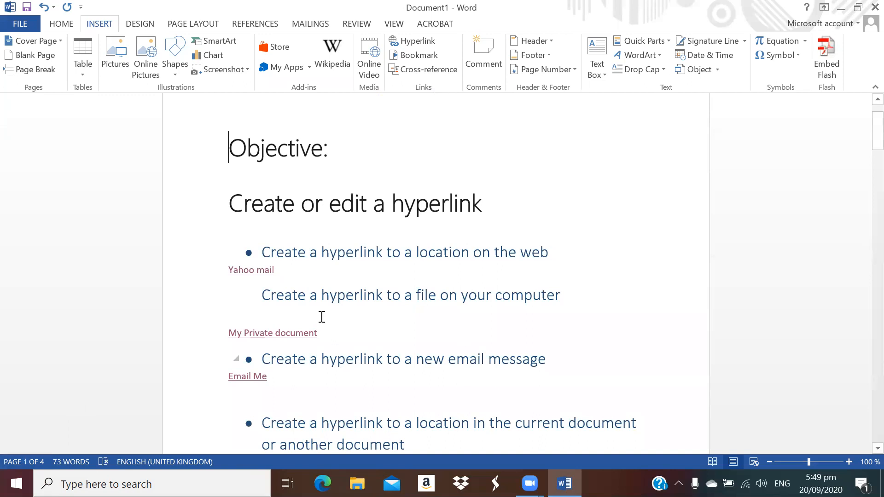
# Scroll to the Goto page links, select Goto page 4, and place the cursor below the last bullet
pyautogui.scroll(-1, 658, 332)
pyautogui.scroll(-3, 302, 408)
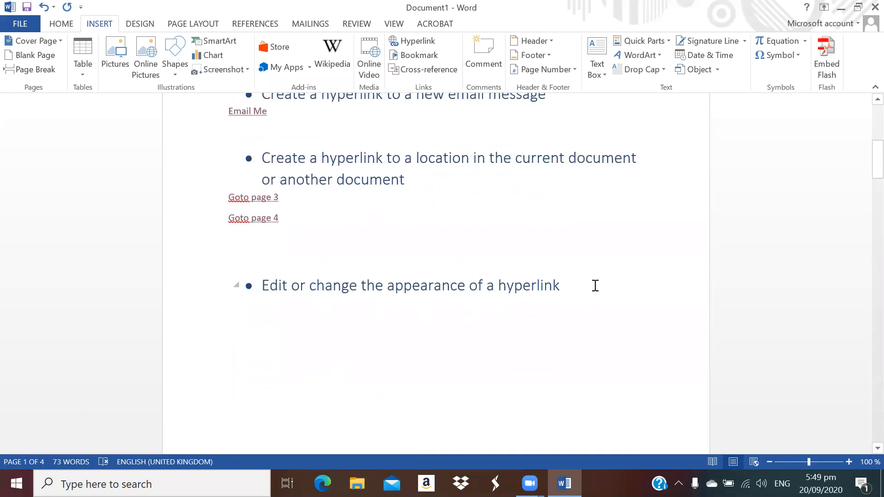
pyautogui.click(487, 326)
pyautogui.click(225, 217)
pyautogui.hotkey('ctrl', 'c')
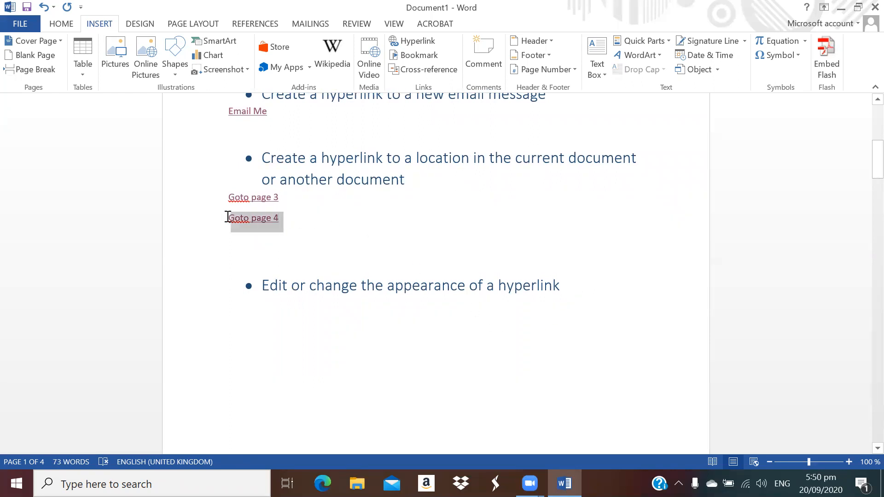
pyautogui.click(313, 315)
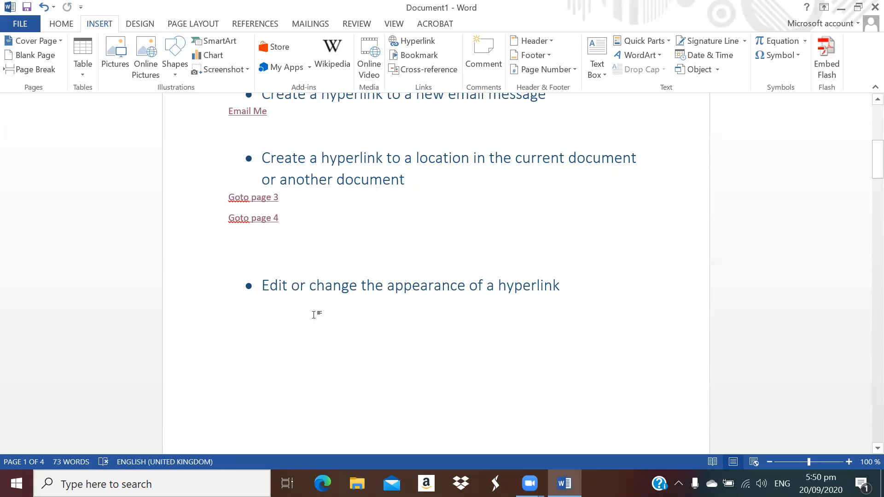
# Paste the Goto page 4 link on the empty line and select the copy for formatting
pyautogui.hotkey('ctrl', 'v')
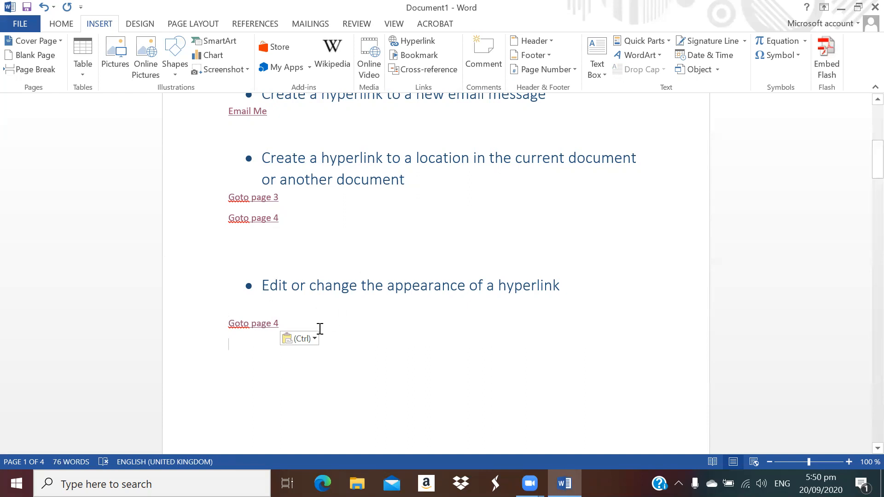
pyautogui.moveTo(317, 325); pyautogui.dragTo(230, 324)
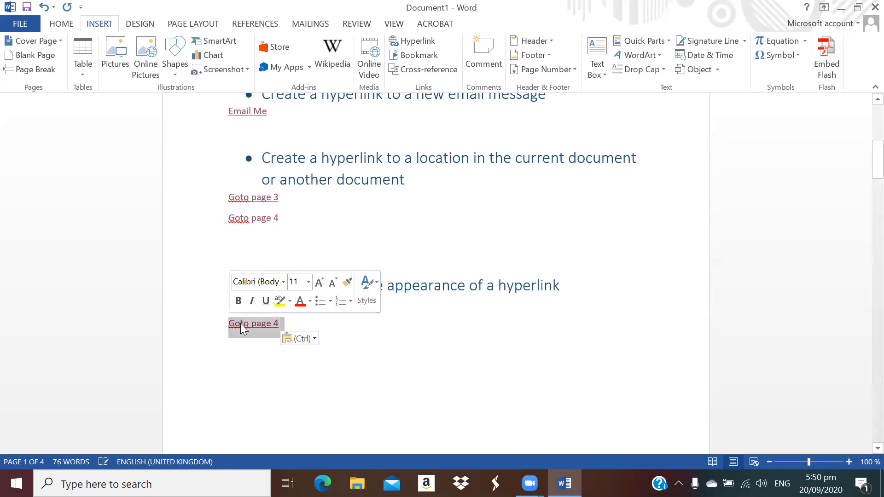
pyautogui.rightClick(242, 325)
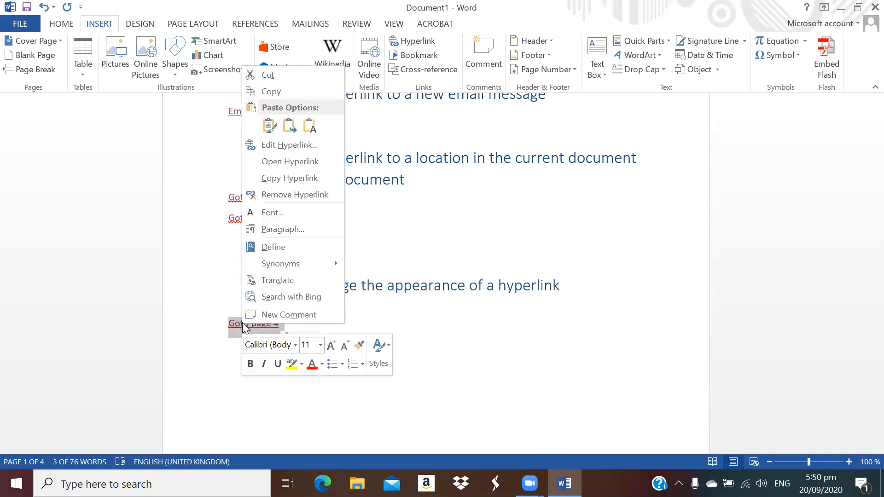
# Set the copied link's font to Agency FB in the Font dialog
pyautogui.click(281, 212)
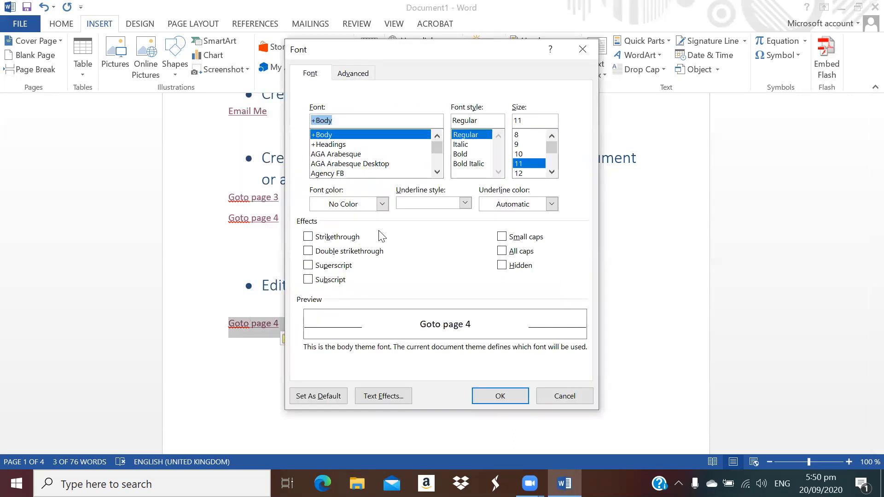
pyautogui.moveTo(438, 144); pyautogui.dragTo(438, 147)
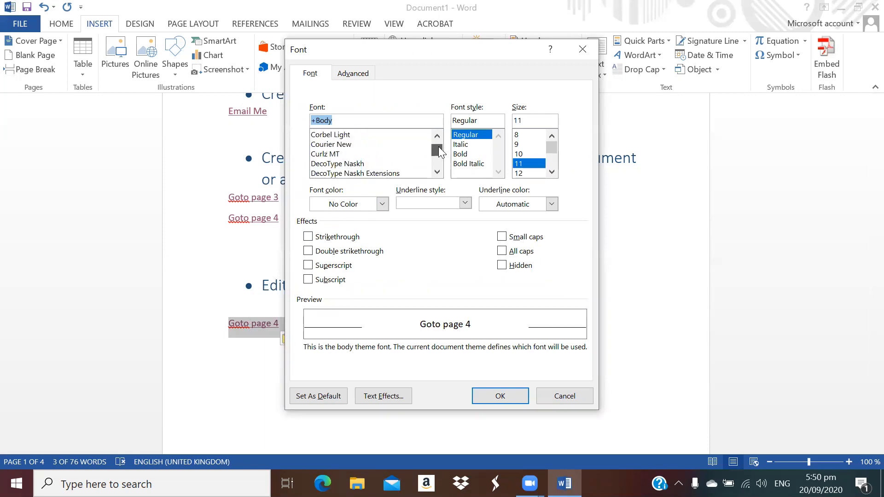
pyautogui.click(395, 144)
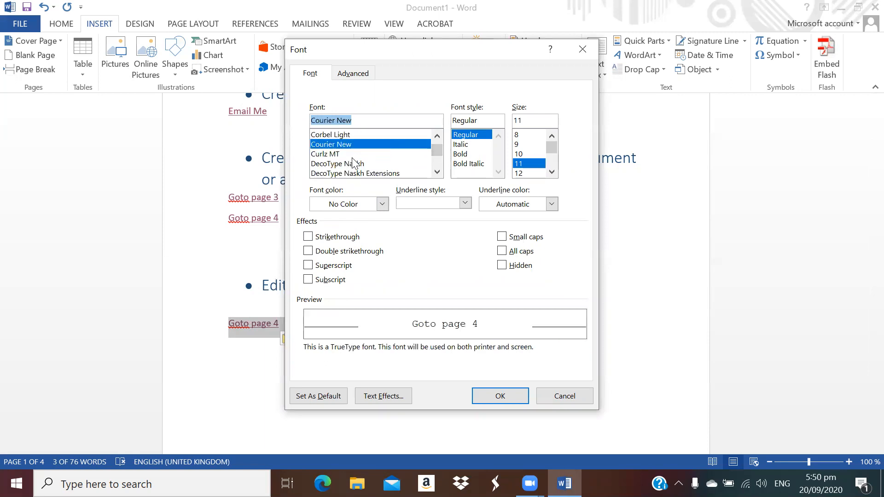
pyautogui.click(357, 155)
pyautogui.click(356, 164)
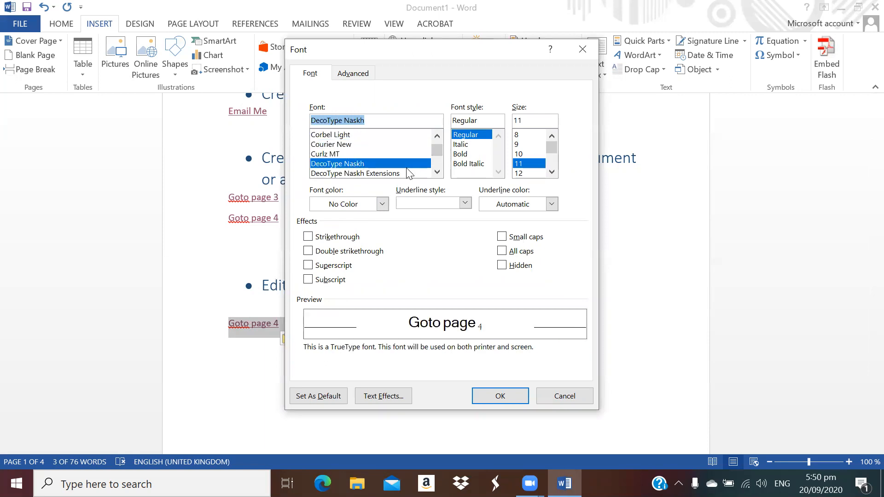
pyautogui.moveTo(436, 154); pyautogui.dragTo(438, 142)
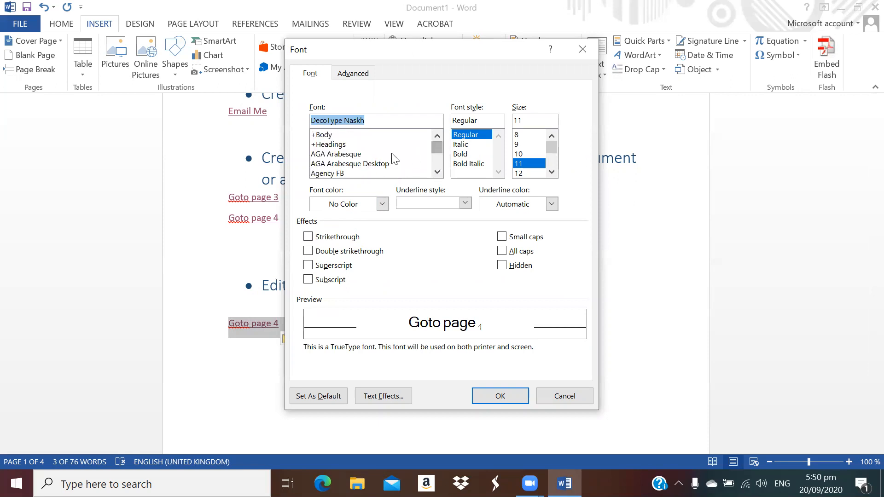
pyautogui.click(343, 173)
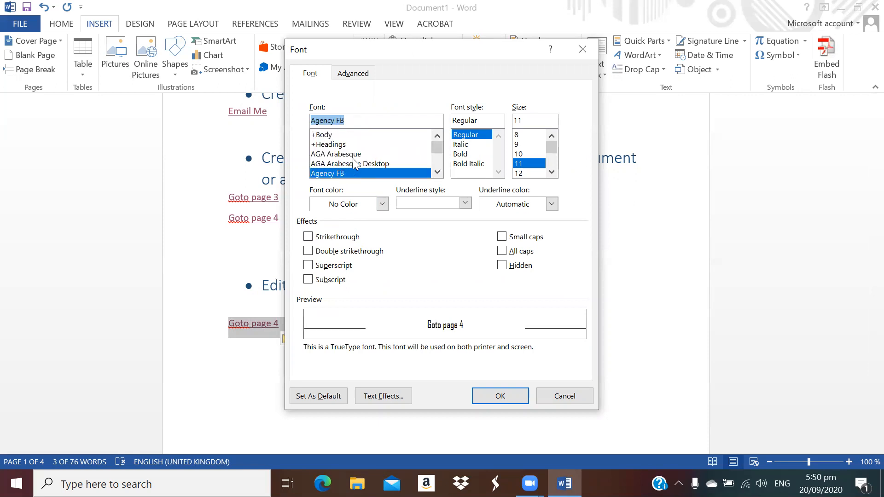
# Make the link bold, 18 pt, dark green and all caps, and apply
pyautogui.click(460, 154)
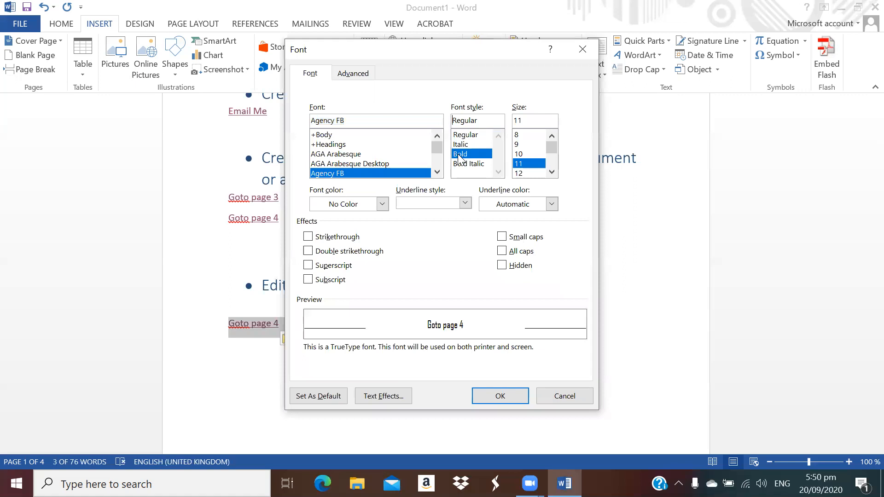
pyautogui.click(551, 172)
pyautogui.click(552, 172)
pyautogui.click(552, 172)
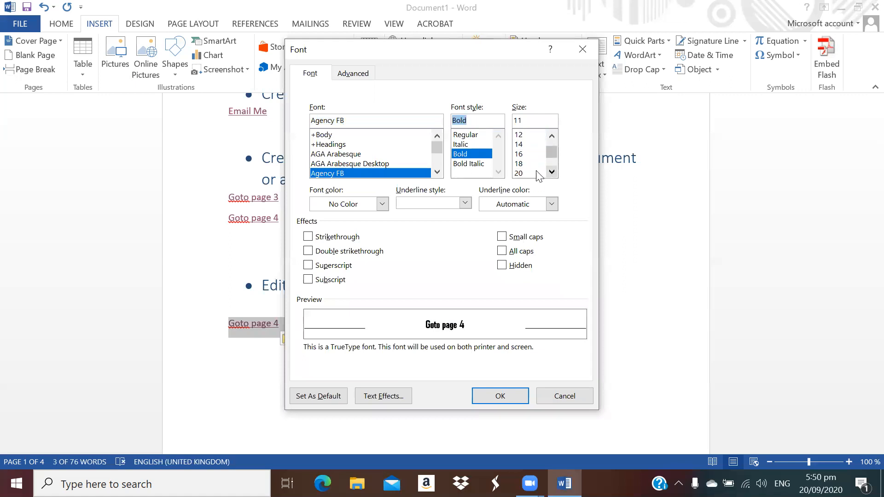
pyautogui.click(523, 163)
pyautogui.click(382, 204)
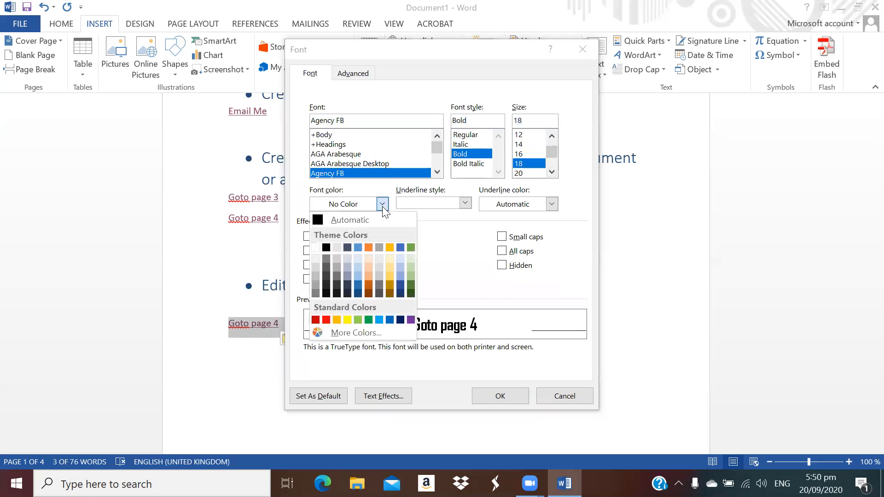
pyautogui.click(410, 293)
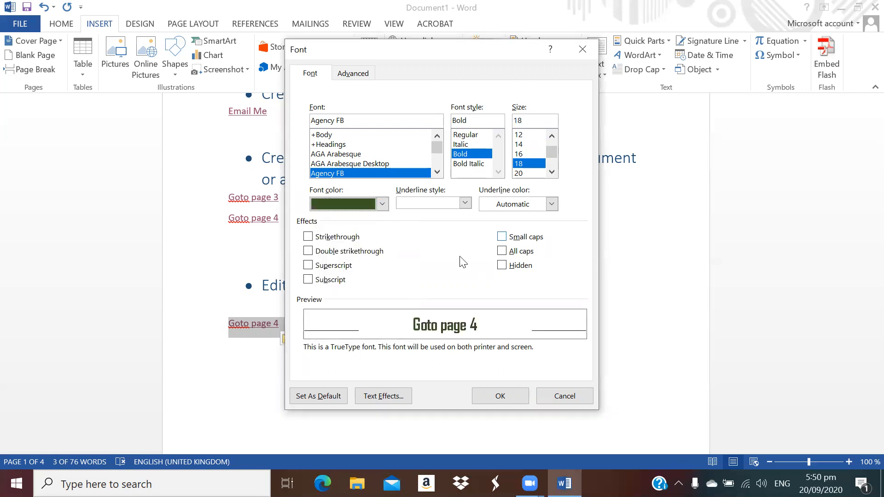
pyautogui.click(502, 251)
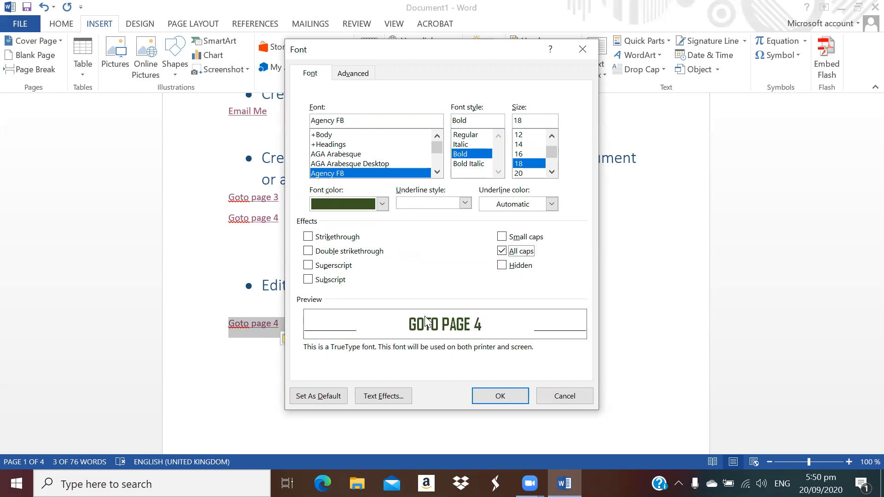
pyautogui.click(501, 397)
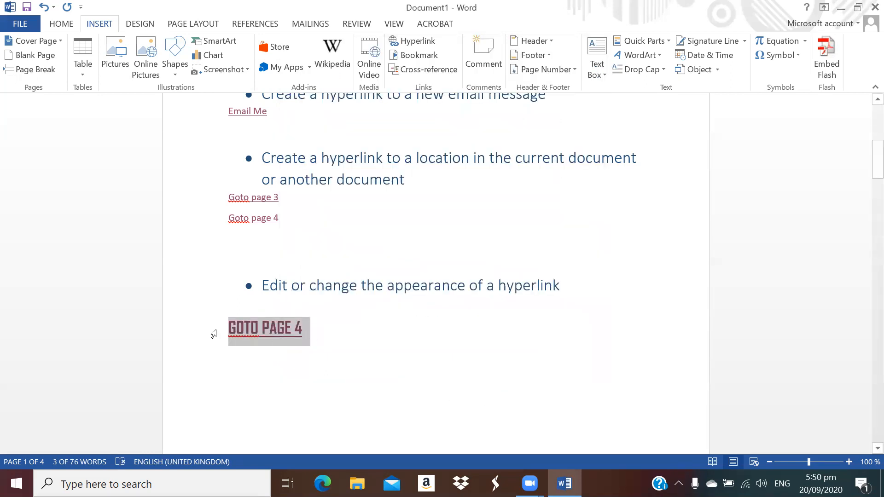
# Give the GOTO PAGE 4 link a dotted underline in dark orange-brown
pyautogui.click(277, 352)
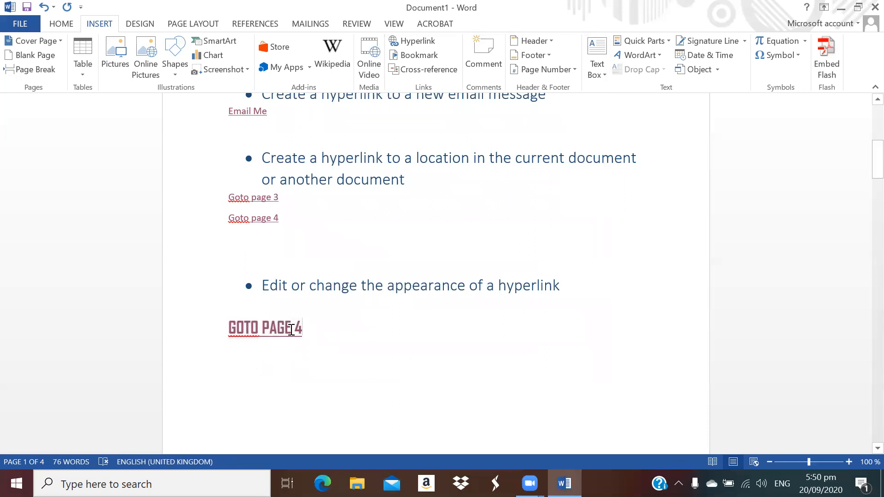
pyautogui.moveTo(296, 329); pyautogui.dragTo(231, 327)
pyautogui.rightClick(256, 327)
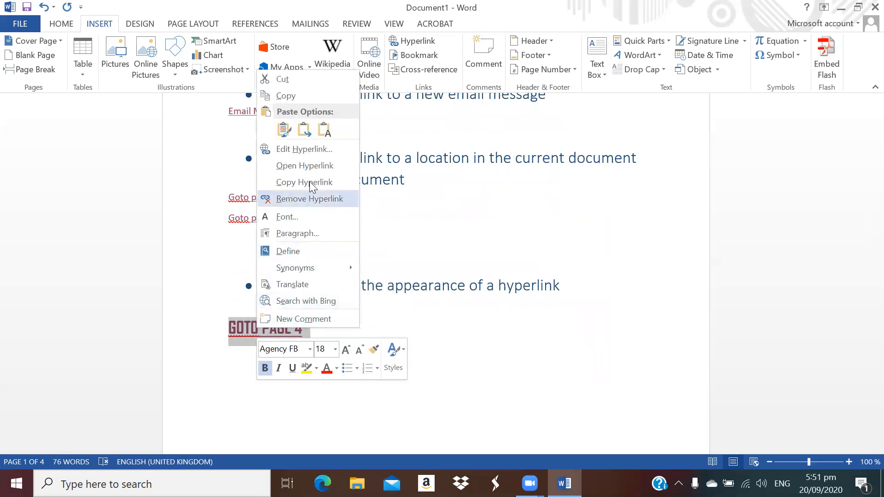
pyautogui.click(305, 218)
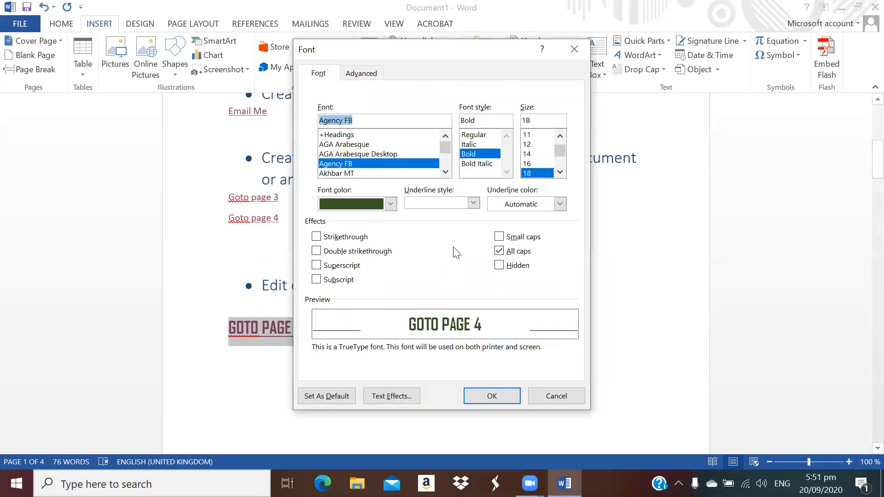
pyautogui.click(473, 203)
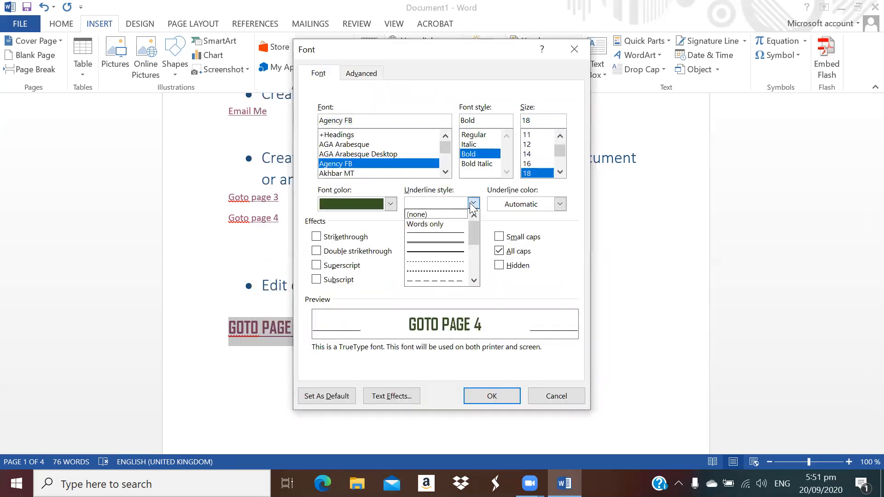
pyautogui.click(455, 262)
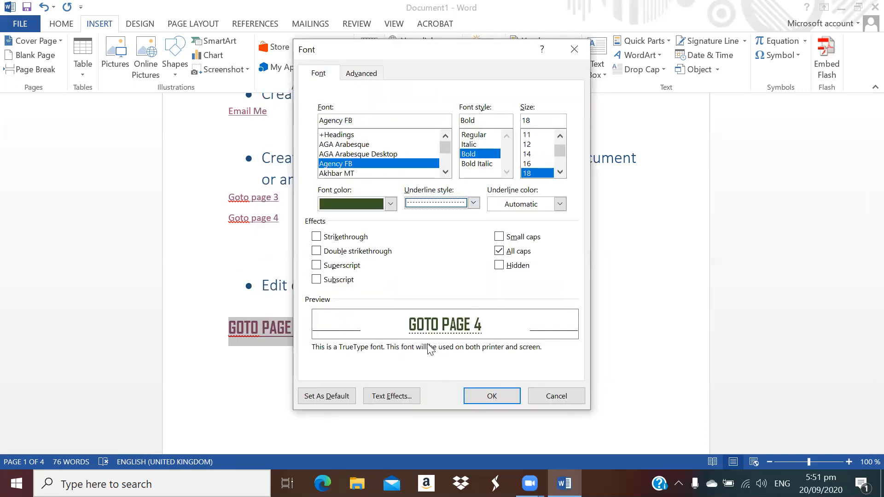
pyautogui.click(522, 208)
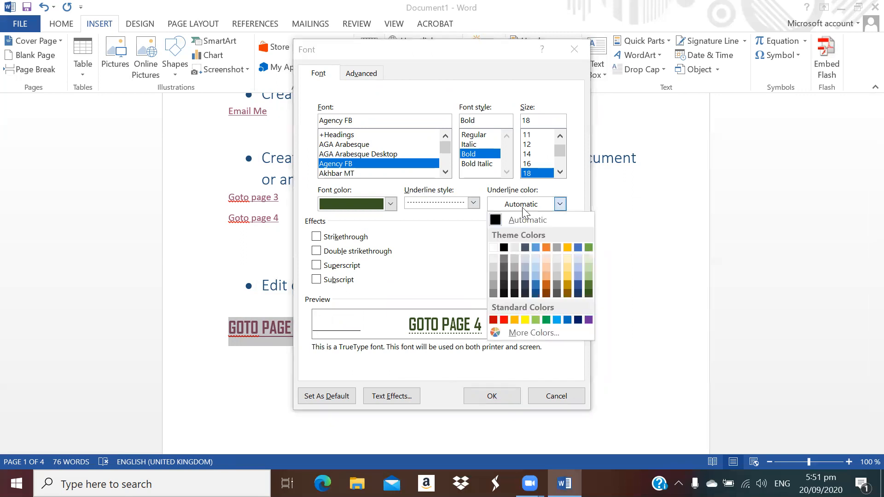
pyautogui.click(548, 293)
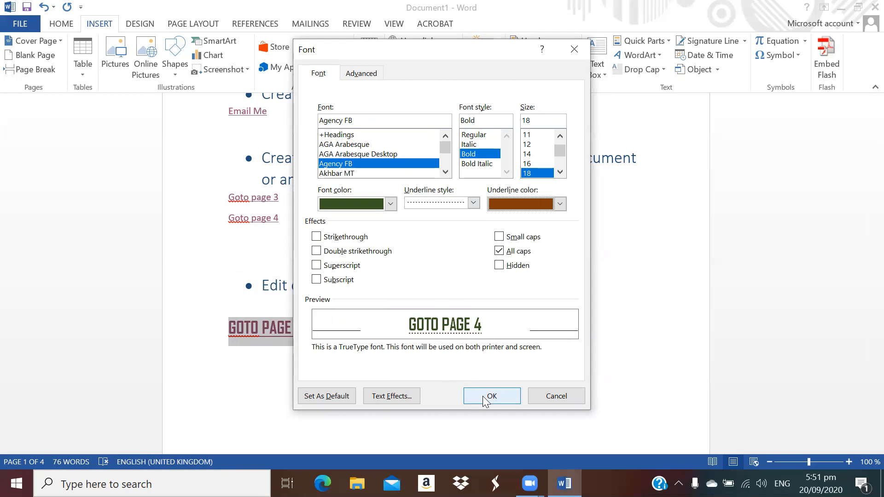
pyautogui.click(482, 395)
pyautogui.click(316, 394)
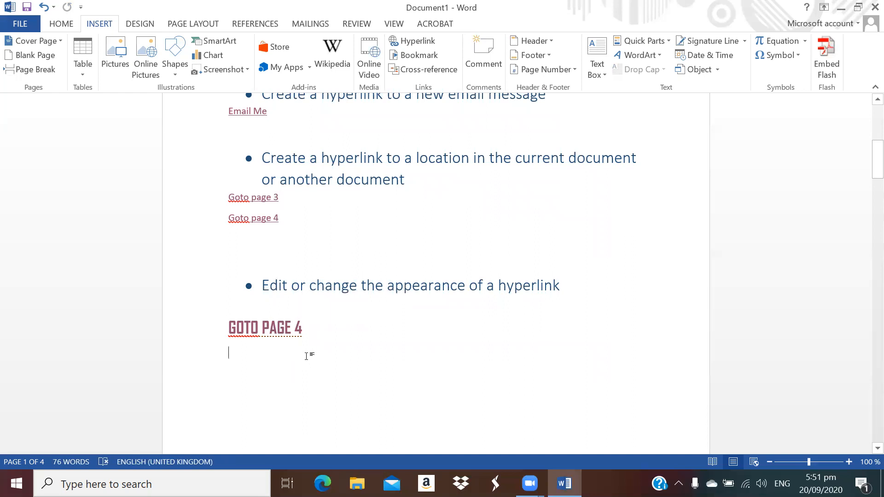
pyautogui.write('google.com')
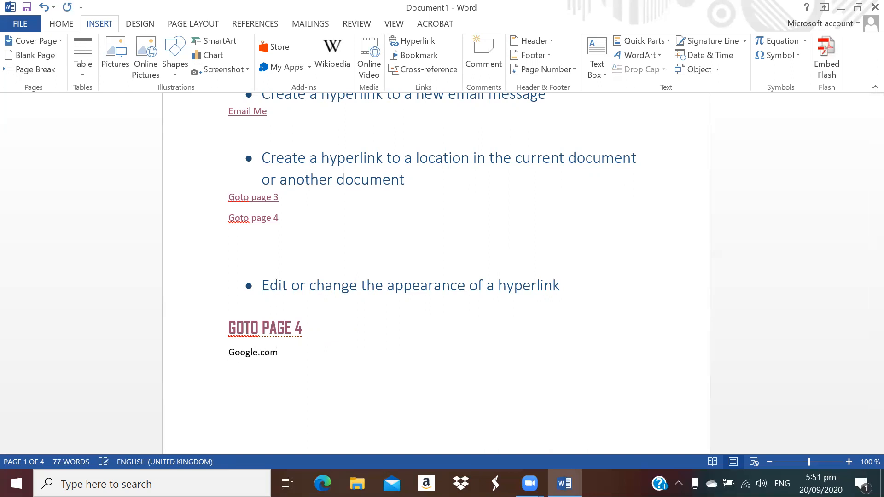
pyautogui.moveTo(306, 354); pyautogui.dragTo(230, 359)
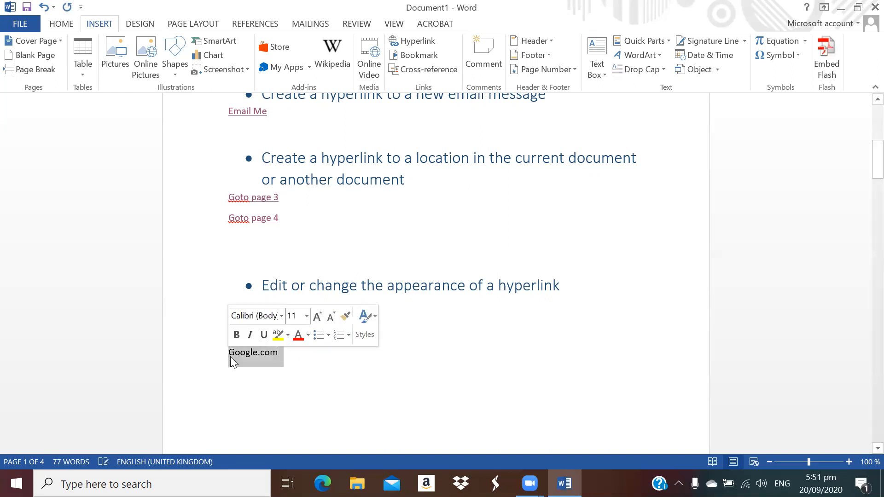
pyautogui.rightClick(245, 357)
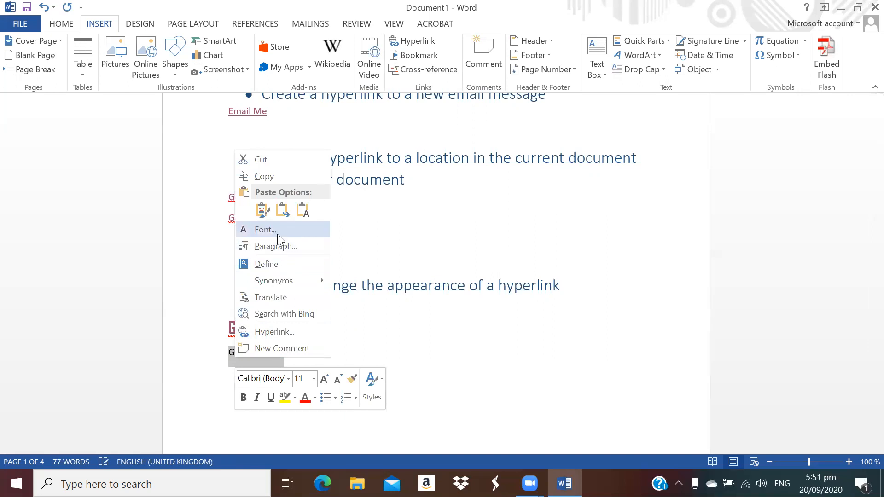
pyautogui.click(285, 331)
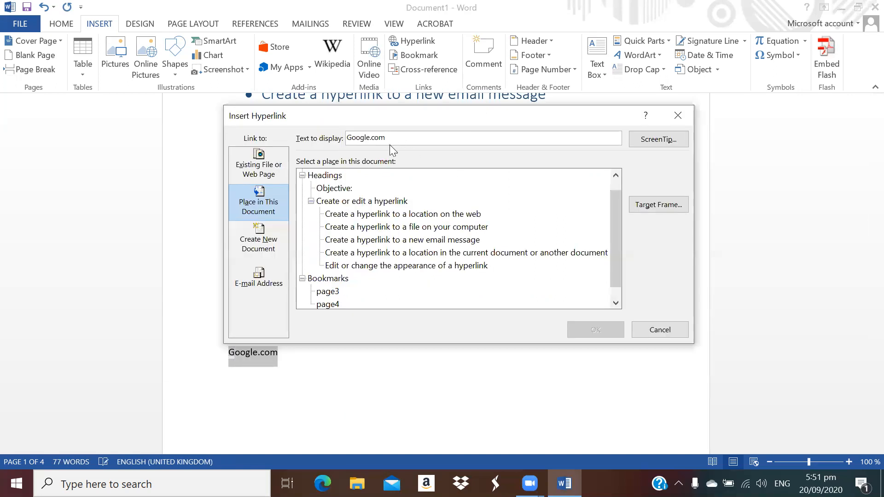
pyautogui.click(259, 166)
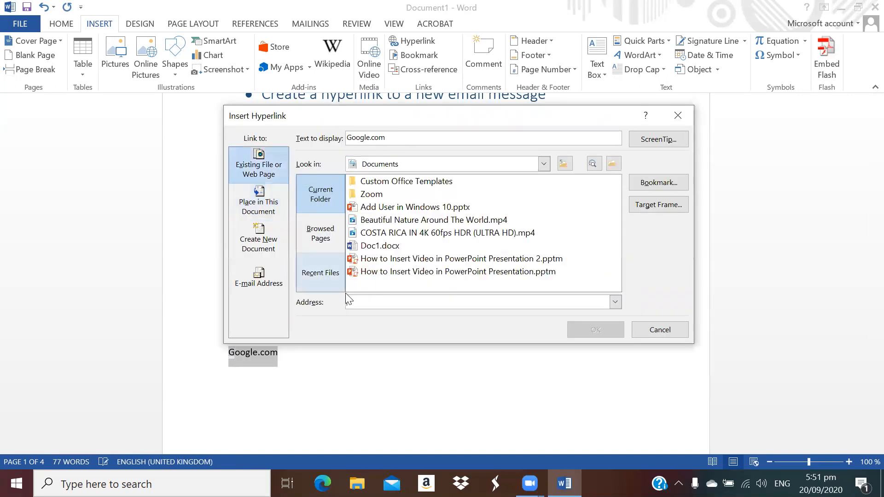
pyautogui.write('ww')
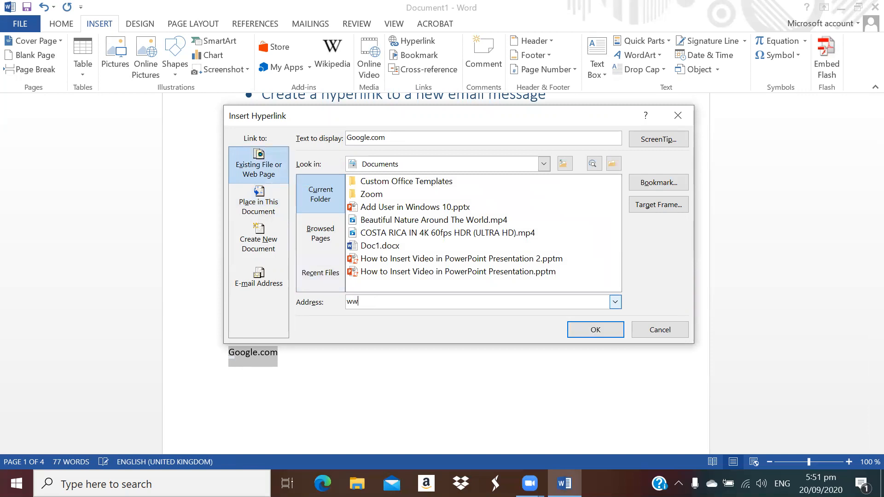
pyautogui.write('w.google.com')
pyautogui.press('Return')
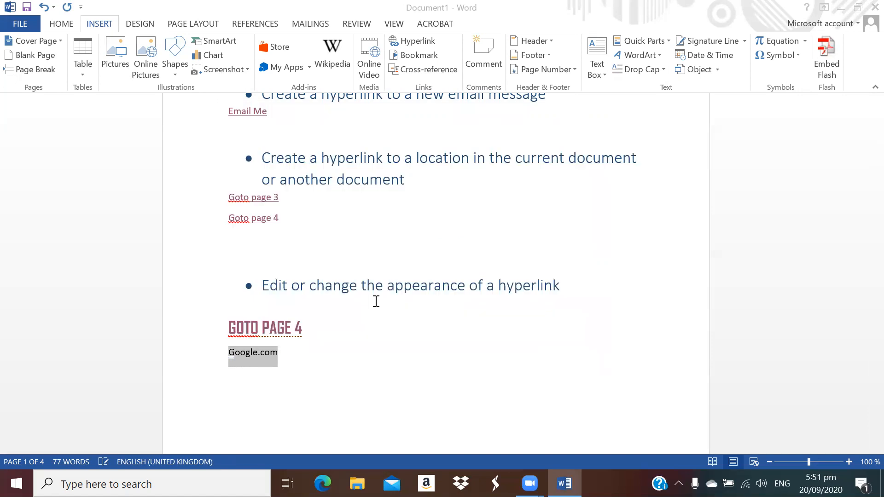
# Recolour the Google.com link text dark green through the Font dialog, then follow the link
pyautogui.moveTo(290, 352); pyautogui.dragTo(227, 355)
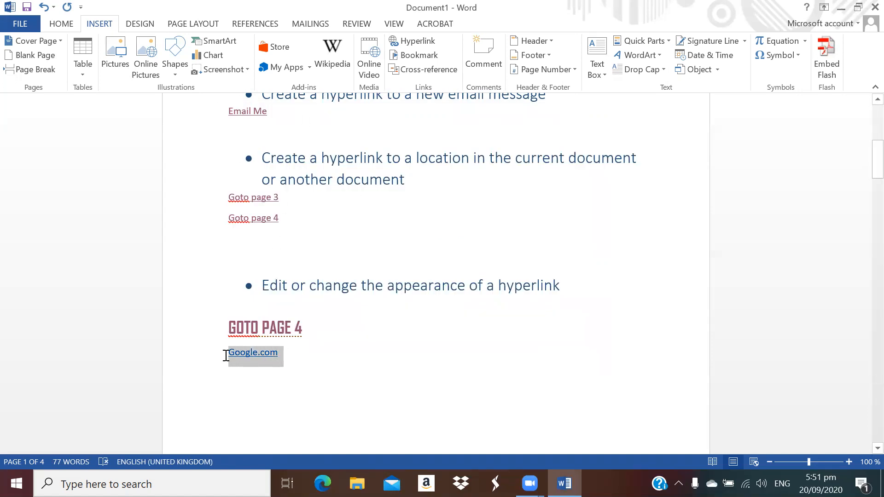
pyautogui.rightClick(236, 356)
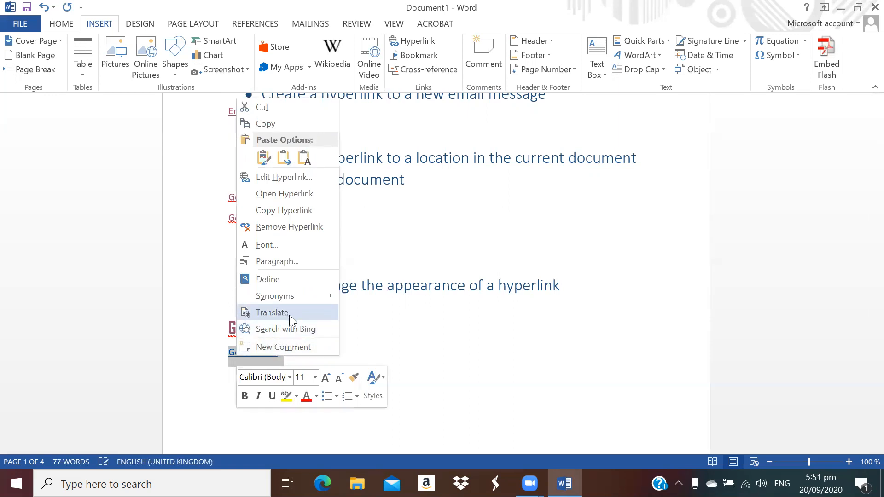
pyautogui.click(285, 249)
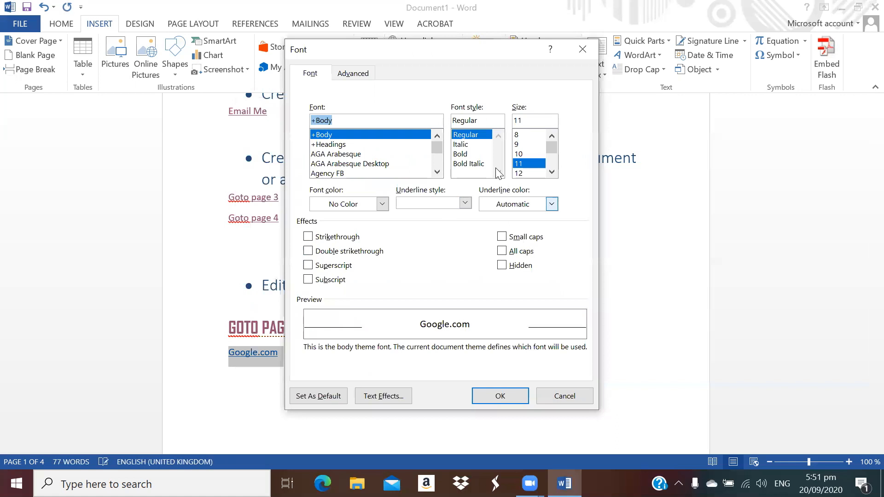
pyautogui.click(366, 204)
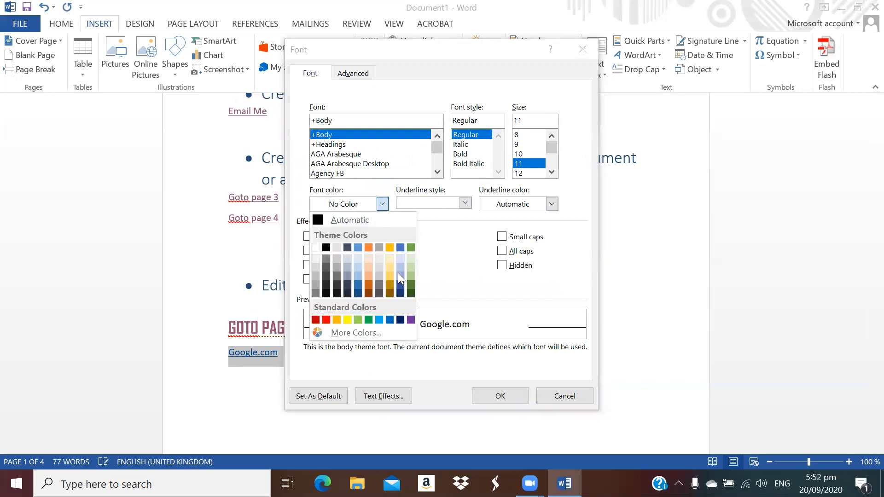
pyautogui.click(410, 293)
pyautogui.click(500, 396)
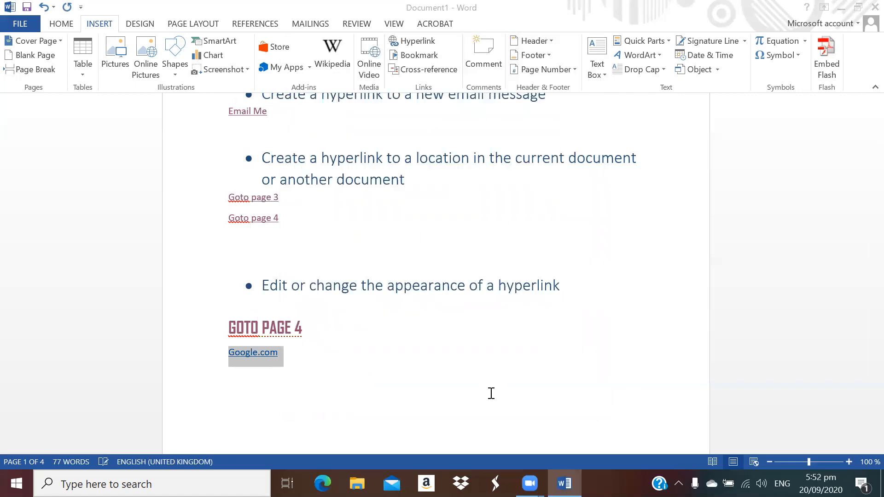
pyautogui.click(361, 389)
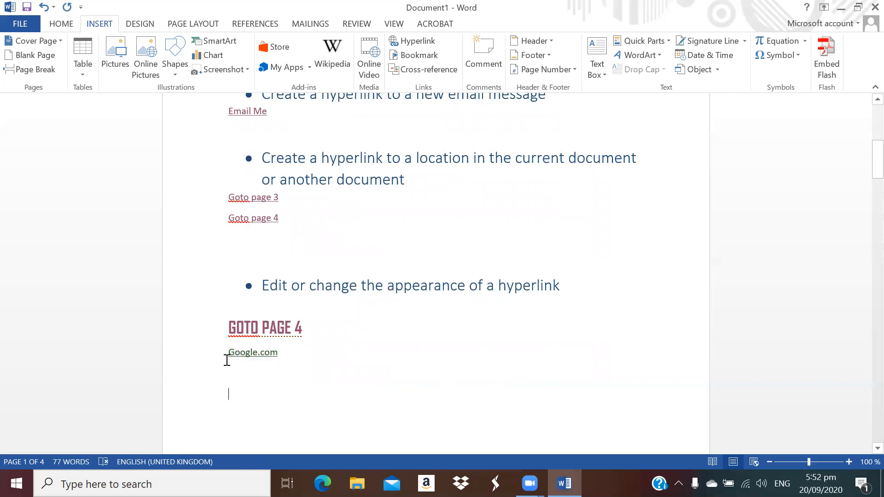
pyautogui.click(258, 357)
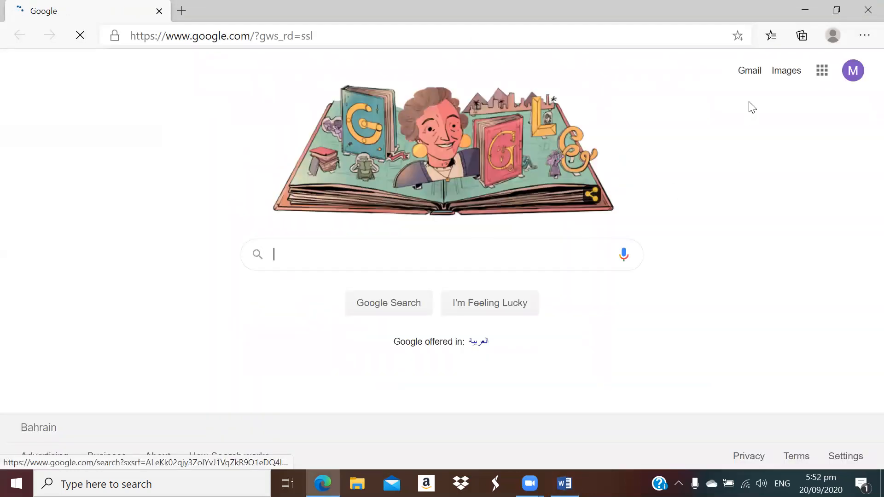
# Close the Edge window showing the Google home page to return to the document
pyautogui.click(865, 11)
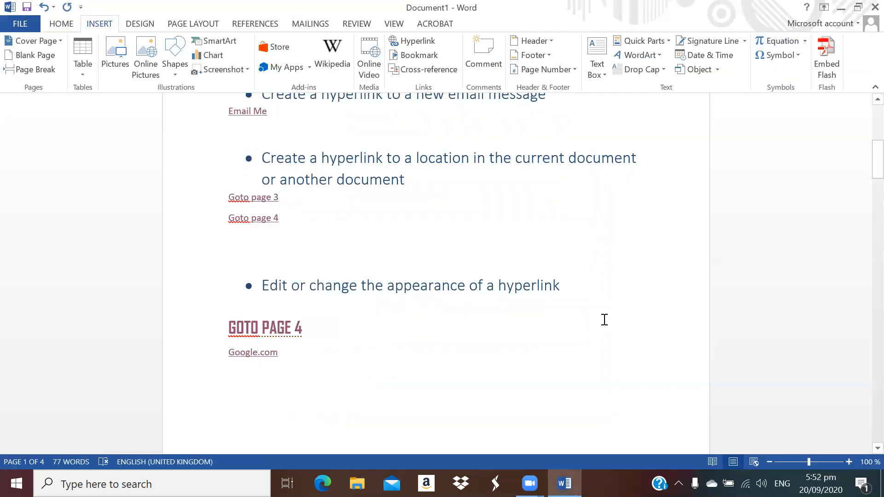
# Remove the hyperlink from Google.com under GOTO PAGE 4, leaving plain text
pyautogui.scroll(-3, 604, 317)
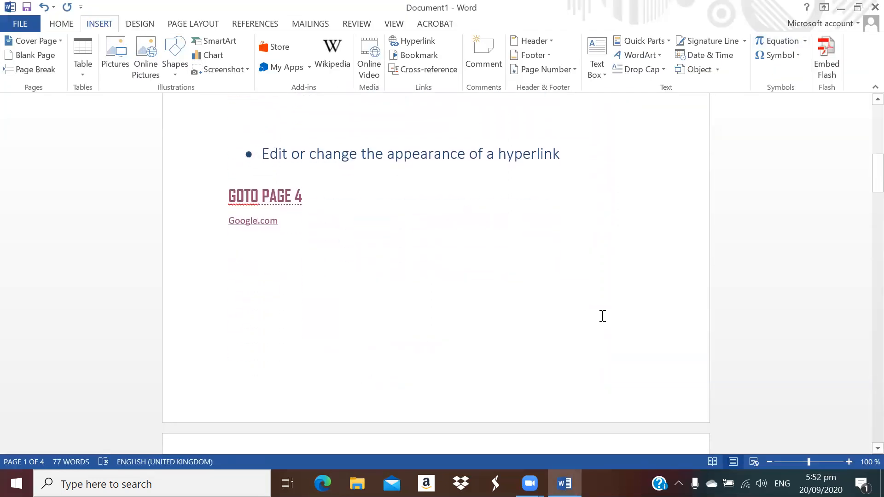
pyautogui.scroll(1, 282, 282)
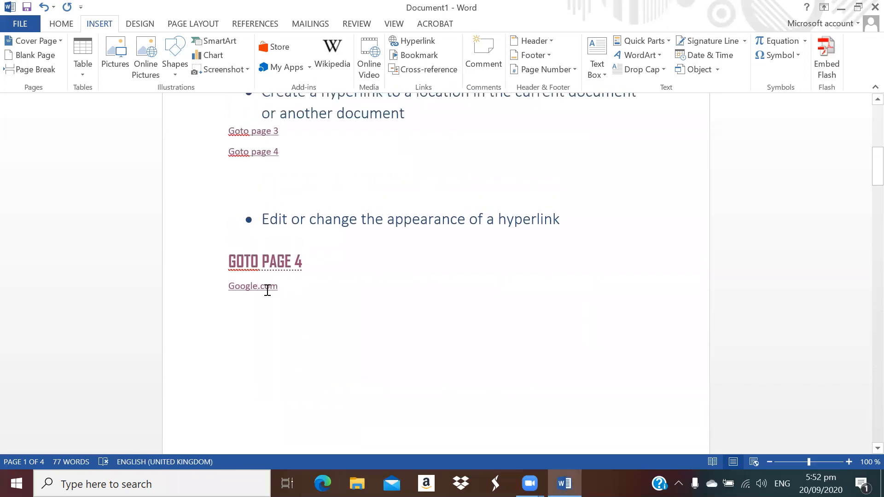
pyautogui.rightClick(263, 286)
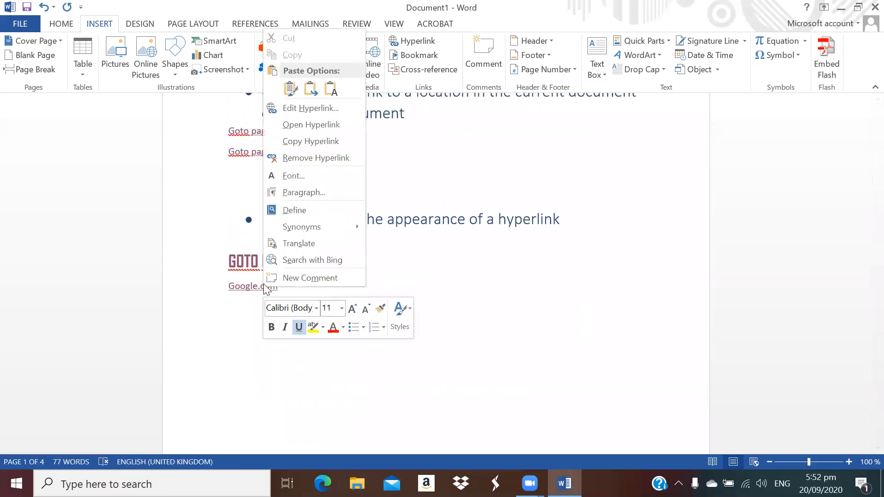
pyautogui.click(326, 160)
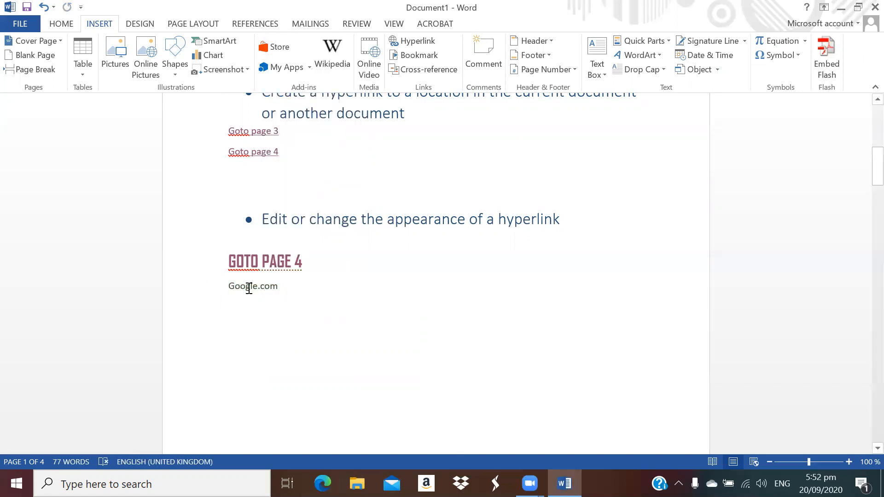
pyautogui.scroll(-1, 270, 286)
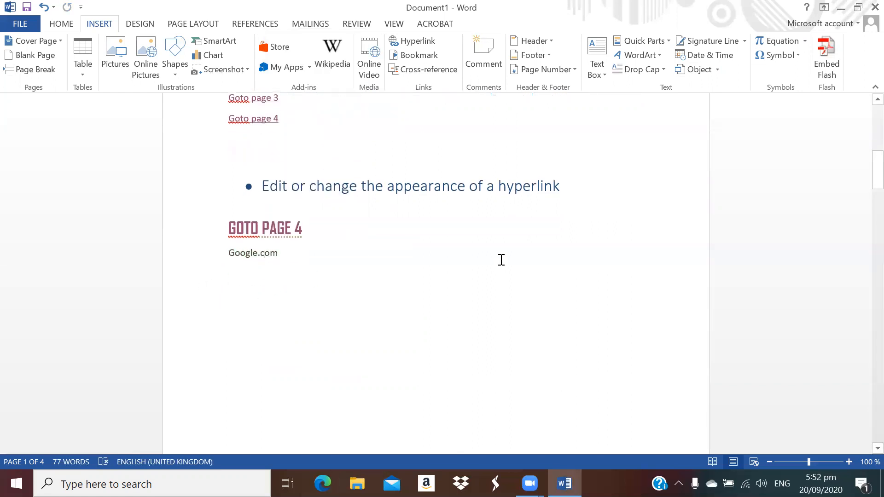